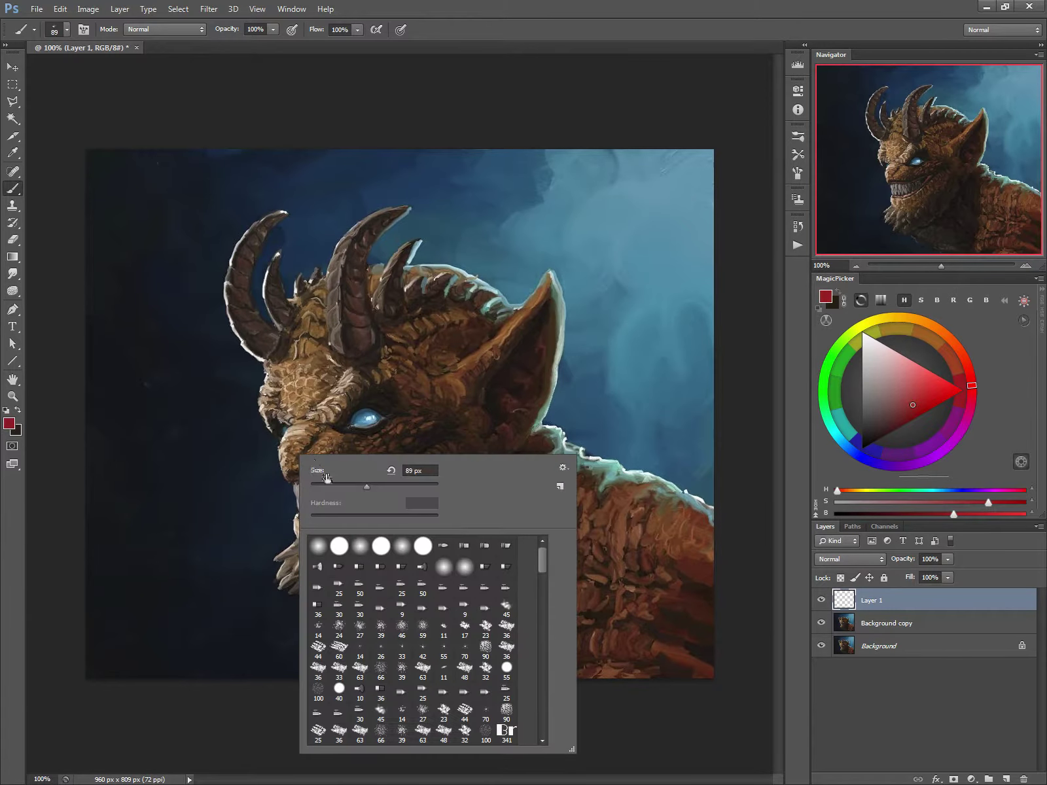
Step: Choose the textured brush preset labelled 36 from the brush presets, sized at 11 px
{"action": "left_click", "coordinate": [507, 629]}
{"action": "left_click", "coordinate": [319, 490]}
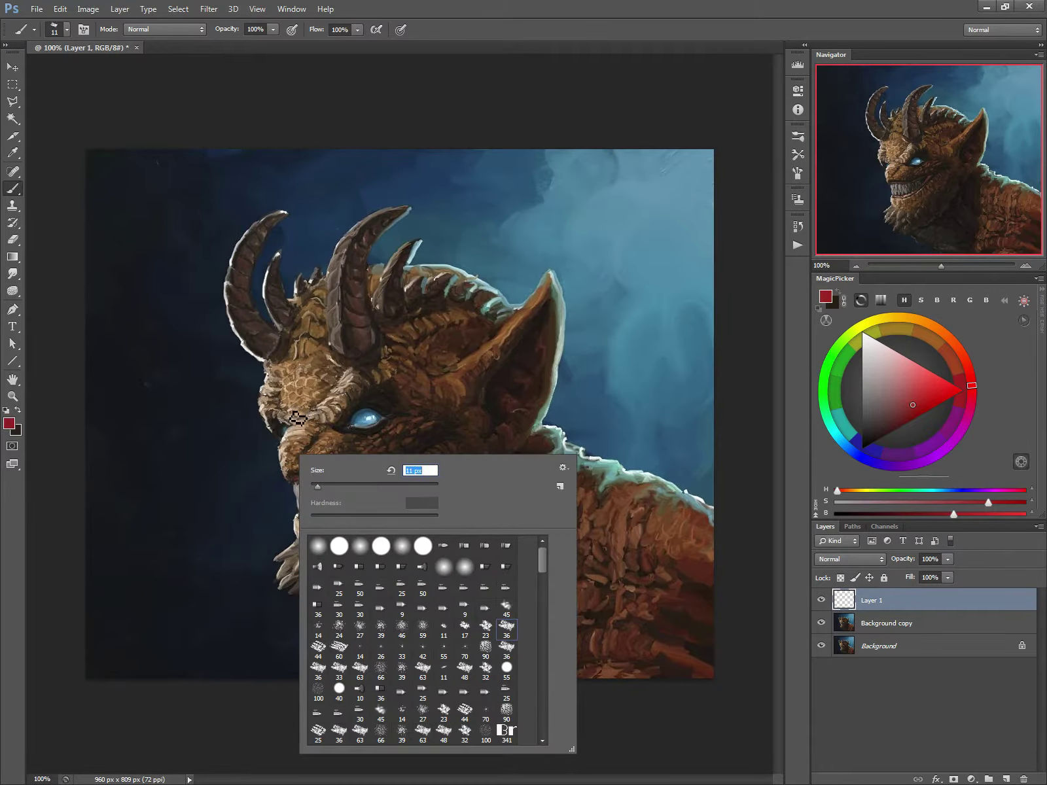
{"action": "key", "text": "Return"}
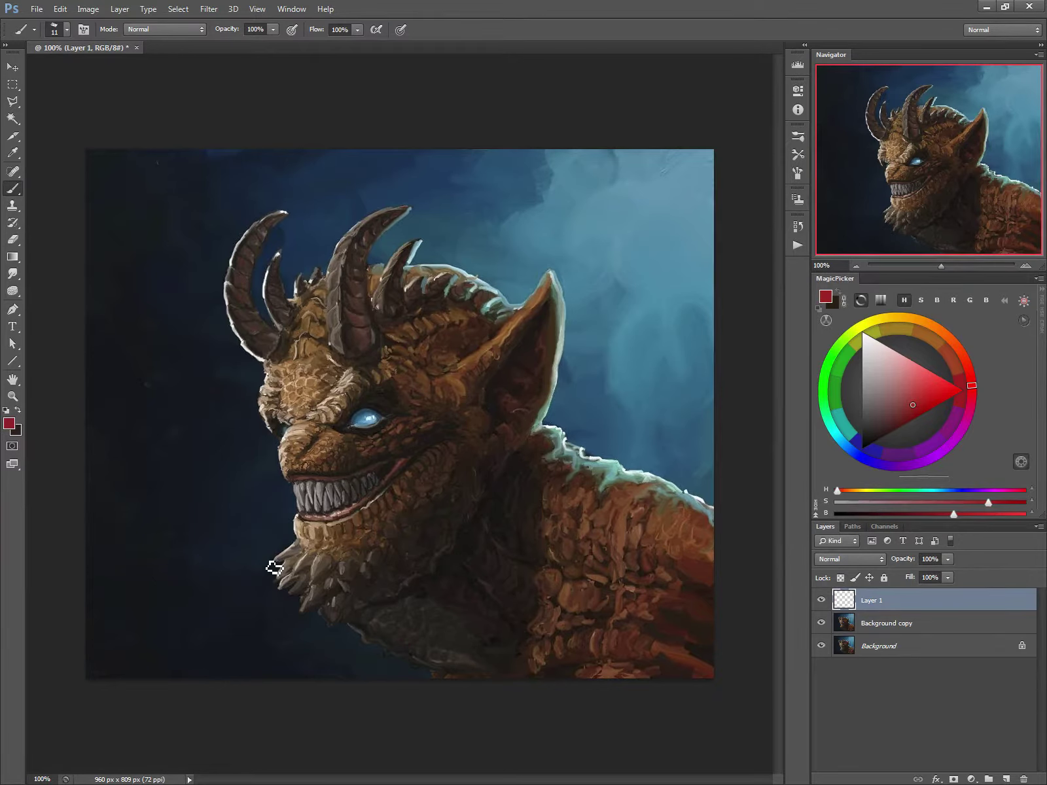
Step: Switch to bright red, reduce the brush to 5 px and trace the front edge of the creature's nose
{"action": "left_click", "coordinate": [960, 392]}
{"action": "key", "text": "bracketleft"}
{"action": "key", "text": "bracketleft"}
{"action": "key", "text": "bracketleft"}
{"action": "key", "text": "bracketleft"}
{"action": "key", "text": "bracketleft"}
{"action": "key", "text": "bracketleft"}
{"action": "left_click_drag", "start_coordinate": [287, 429], "coordinate": [281, 463]}
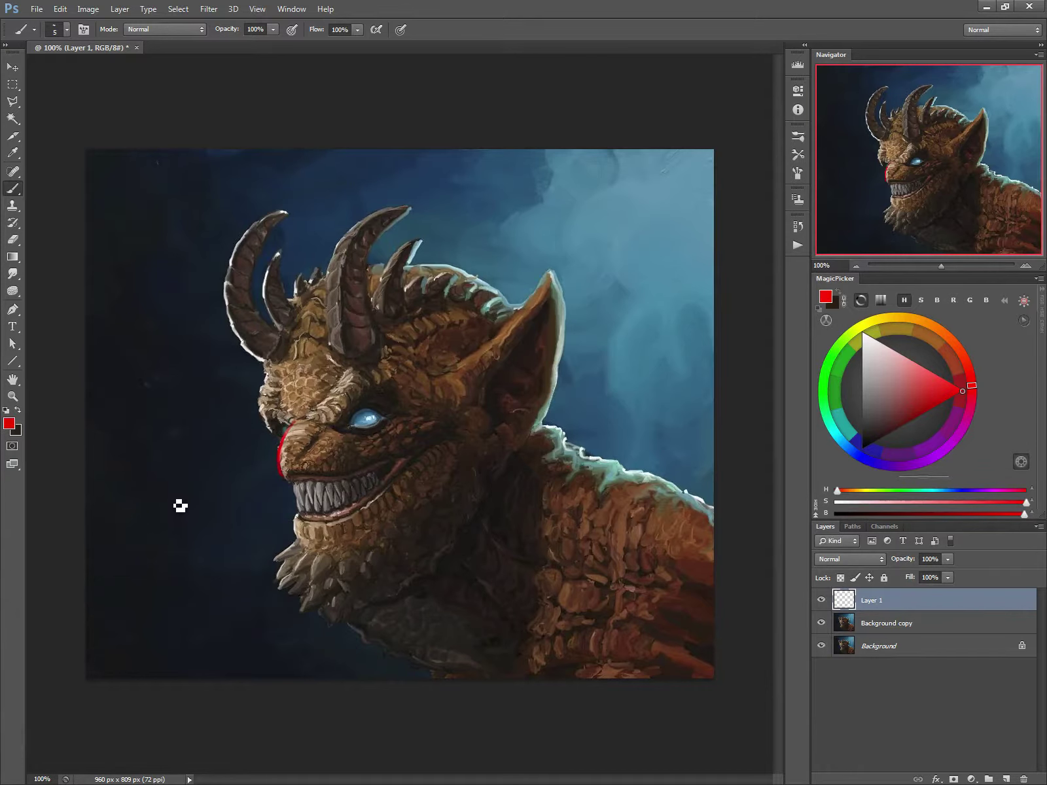
Step: Sketch a rough row of teeth in red on the dark background beside the beard, and mark a zigzag over the creature's teeth
{"action": "mouse_move", "coordinate": [180, 506]}
{"action": "left_mouse_down"}
{"action": "mouse_move", "coordinate": [188, 547]}
{"action": "mouse_move", "coordinate": [181, 521]}
{"action": "mouse_move", "coordinate": [188, 546]}
{"action": "mouse_move", "coordinate": [192, 507]}
{"action": "mouse_move", "coordinate": [197, 549]}
{"action": "mouse_move", "coordinate": [207, 508]}
{"action": "mouse_move", "coordinate": [197, 549]}
{"action": "mouse_move", "coordinate": [205, 513]}
{"action": "mouse_move", "coordinate": [207, 532]}
{"action": "mouse_move", "coordinate": [218, 509]}
{"action": "mouse_move", "coordinate": [227, 548]}
{"action": "mouse_move", "coordinate": [234, 515]}
{"action": "mouse_move", "coordinate": [241, 545]}
{"action": "mouse_move", "coordinate": [224, 525]}
{"action": "mouse_move", "coordinate": [170, 516]}
{"action": "mouse_move", "coordinate": [182, 564]}
{"action": "mouse_move", "coordinate": [188, 518]}
{"action": "mouse_move", "coordinate": [185, 567]}
{"action": "mouse_move", "coordinate": [191, 510]}
{"action": "mouse_move", "coordinate": [177, 560]}
{"action": "left_mouse_up"}
{"action": "key", "text": "e"}
{"action": "key", "text": "b"}
{"action": "mouse_move", "coordinate": [185, 502]}
{"action": "left_mouse_down"}
{"action": "mouse_move", "coordinate": [201, 556]}
{"action": "mouse_move", "coordinate": [174, 560]}
{"action": "left_mouse_up"}
{"action": "mouse_move", "coordinate": [164, 513]}
{"action": "left_mouse_down"}
{"action": "mouse_move", "coordinate": [165, 487]}
{"action": "mouse_move", "coordinate": [168, 521]}
{"action": "mouse_move", "coordinate": [162, 491]}
{"action": "mouse_move", "coordinate": [167, 517]}
{"action": "mouse_move", "coordinate": [161, 500]}
{"action": "mouse_move", "coordinate": [150, 517]}
{"action": "mouse_move", "coordinate": [160, 556]}
{"action": "left_mouse_up"}
{"action": "mouse_move", "coordinate": [148, 505]}
{"action": "left_mouse_down"}
{"action": "mouse_move", "coordinate": [136, 484]}
{"action": "mouse_move", "coordinate": [151, 485]}
{"action": "mouse_move", "coordinate": [134, 501]}
{"action": "left_mouse_up"}
{"action": "left_click_drag", "start_coordinate": [142, 517], "coordinate": [149, 561]}
{"action": "mouse_move", "coordinate": [302, 500]}
{"action": "left_mouse_down"}
{"action": "mouse_move", "coordinate": [330, 517]}
{"action": "mouse_move", "coordinate": [334, 497]}
{"action": "mouse_move", "coordinate": [340, 518]}
{"action": "mouse_move", "coordinate": [344, 496]}
{"action": "mouse_move", "coordinate": [351, 514]}
{"action": "mouse_move", "coordinate": [350, 493]}
{"action": "mouse_move", "coordinate": [360, 512]}
{"action": "mouse_move", "coordinate": [359, 491]}
{"action": "mouse_move", "coordinate": [368, 509]}
{"action": "mouse_move", "coordinate": [369, 488]}
{"action": "mouse_move", "coordinate": [375, 500]}
{"action": "mouse_move", "coordinate": [382, 471]}
{"action": "left_mouse_up"}
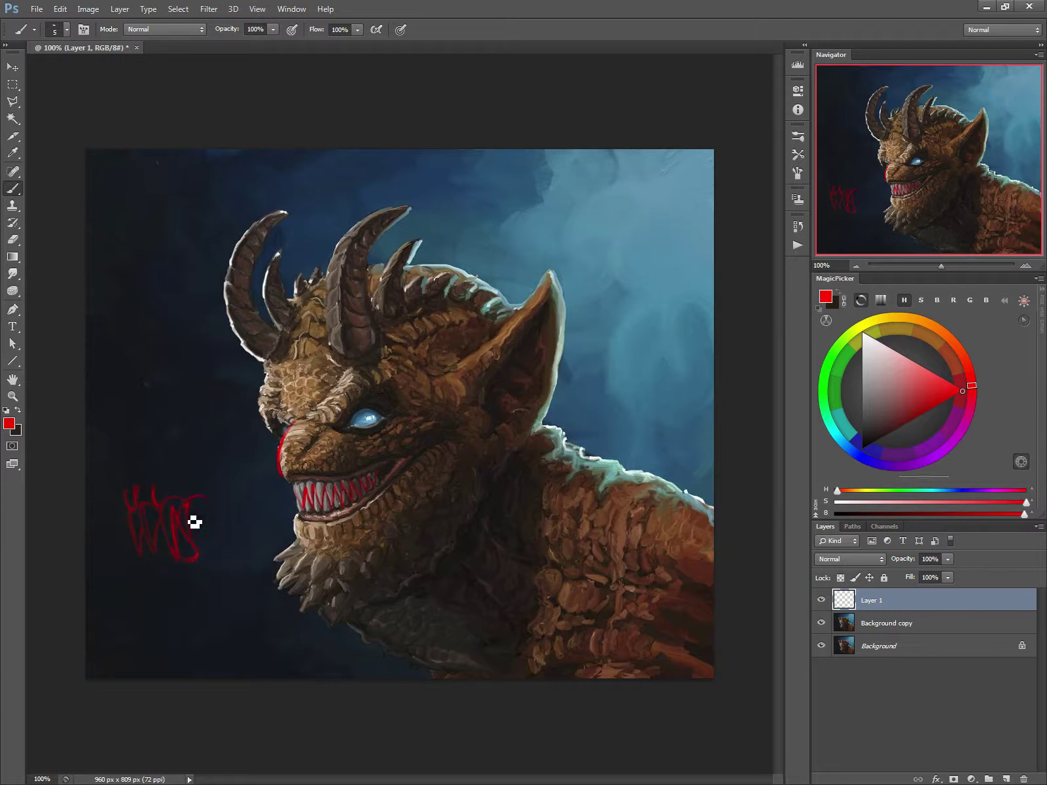
{"action": "mouse_move", "coordinate": [197, 533]}
{"action": "left_mouse_down"}
{"action": "mouse_move", "coordinate": [211, 506]}
{"action": "mouse_move", "coordinate": [210, 567]}
{"action": "left_mouse_up"}
Step: Draw two red arrows showing the light directions, one towards the ear and one towards the face
{"action": "left_click_drag", "start_coordinate": [646, 325], "coordinate": [606, 343]}
{"action": "left_click_drag", "start_coordinate": [607, 344], "coordinate": [627, 347]}
{"action": "left_click_drag", "start_coordinate": [157, 397], "coordinate": [208, 397]}
{"action": "left_click_drag", "start_coordinate": [191, 391], "coordinate": [209, 397]}
{"action": "left_click_drag", "start_coordinate": [208, 397], "coordinate": [190, 402]}
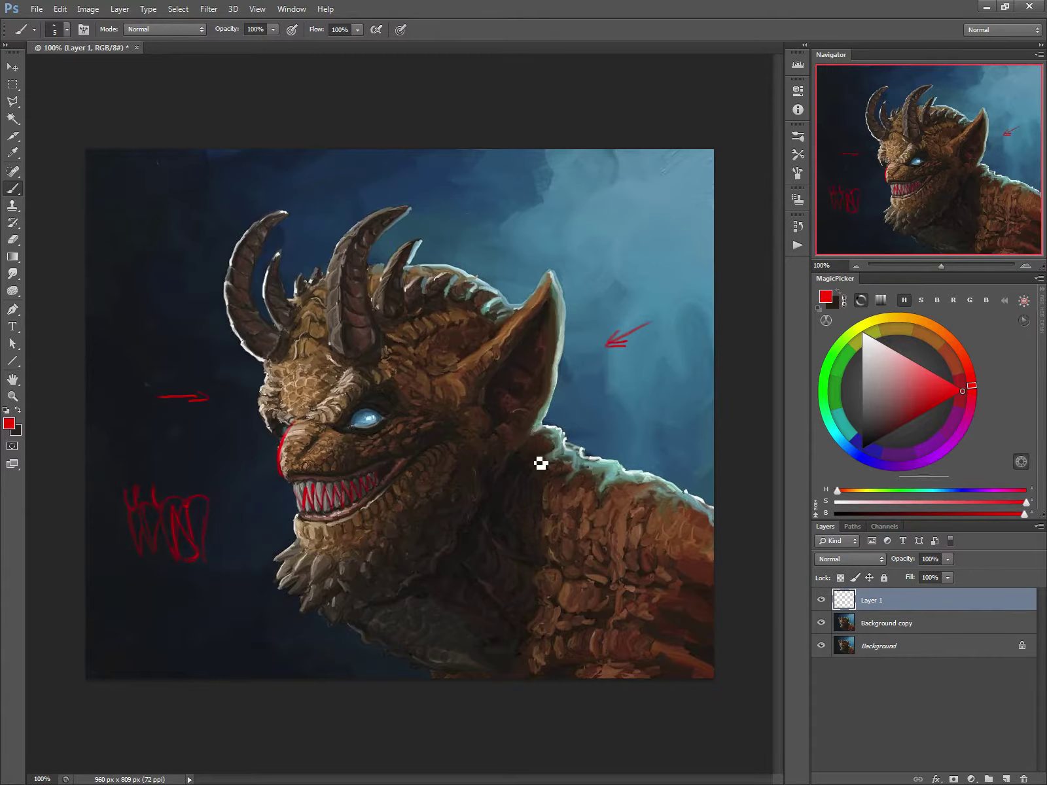
Step: Erase the red marks on the nose and teeth and the red arrow beside the ear
{"action": "key", "text": "e"}
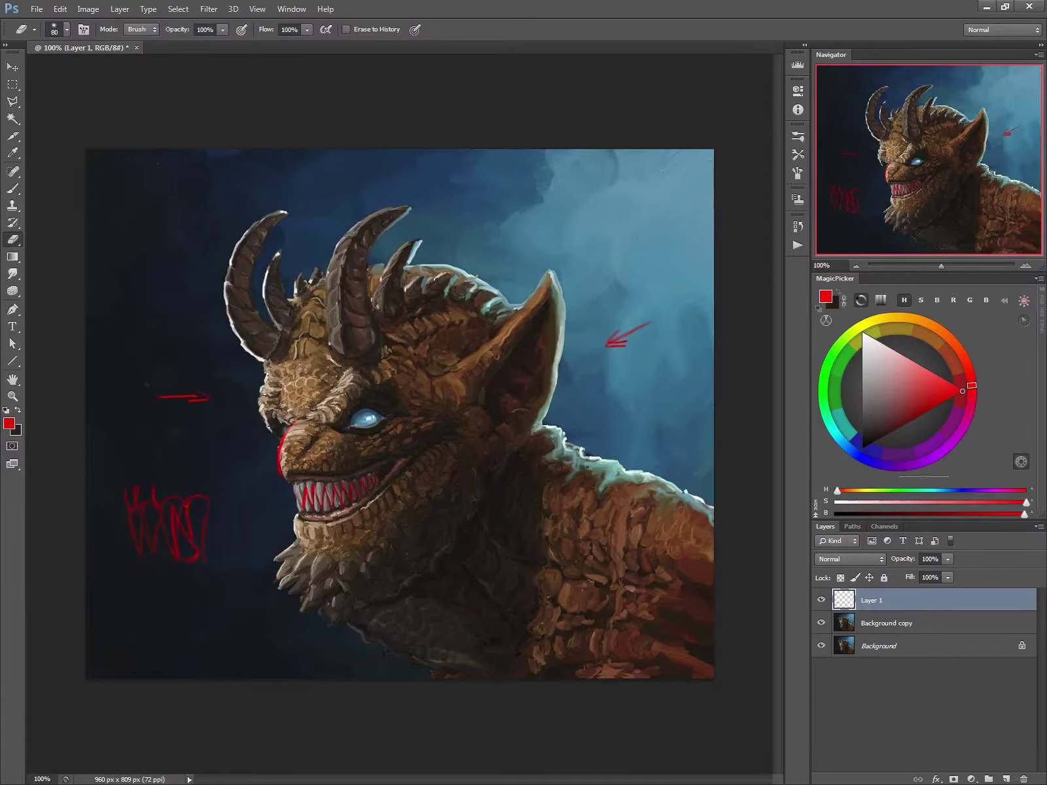
{"action": "mouse_move", "coordinate": [274, 419]}
{"action": "left_mouse_down"}
{"action": "mouse_move", "coordinate": [270, 470]}
{"action": "mouse_move", "coordinate": [275, 446]}
{"action": "mouse_move", "coordinate": [296, 476]}
{"action": "mouse_move", "coordinate": [368, 473]}
{"action": "left_mouse_up"}
{"action": "mouse_move", "coordinate": [593, 339]}
{"action": "left_mouse_down"}
{"action": "mouse_move", "coordinate": [625, 328]}
{"action": "mouse_move", "coordinate": [646, 291]}
{"action": "left_mouse_up"}
Step: Paint background blues sampled from the sky along the ear's outer edge to trim its white rim light
{"action": "key", "text": "b"}
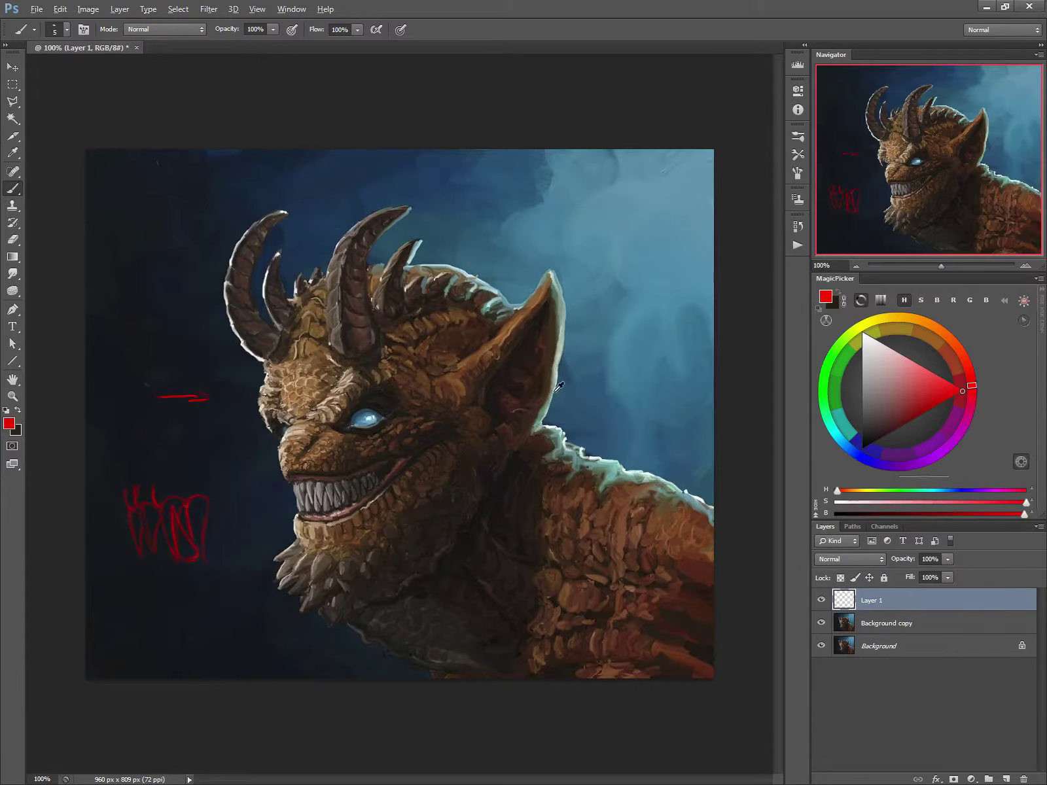
{"action": "left_click", "coordinate": [676, 214], "text": "alt"}
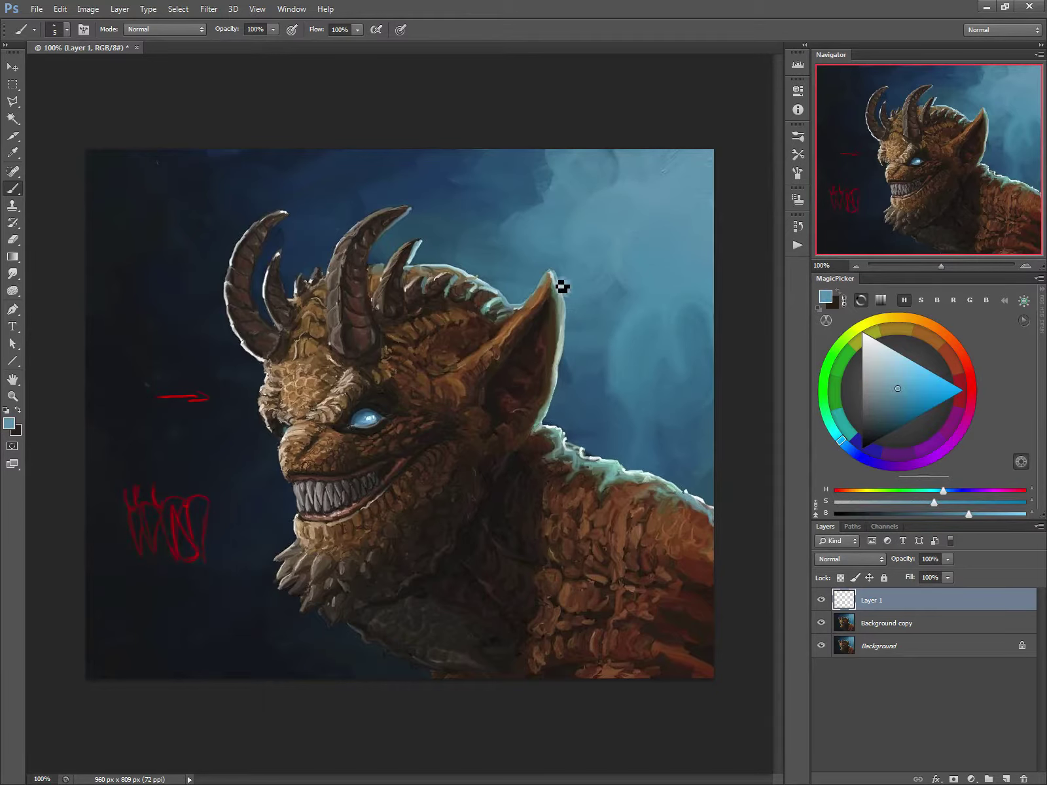
{"action": "left_click_drag", "start_coordinate": [559, 281], "coordinate": [568, 341]}
{"action": "left_click", "coordinate": [562, 362], "text": "alt"}
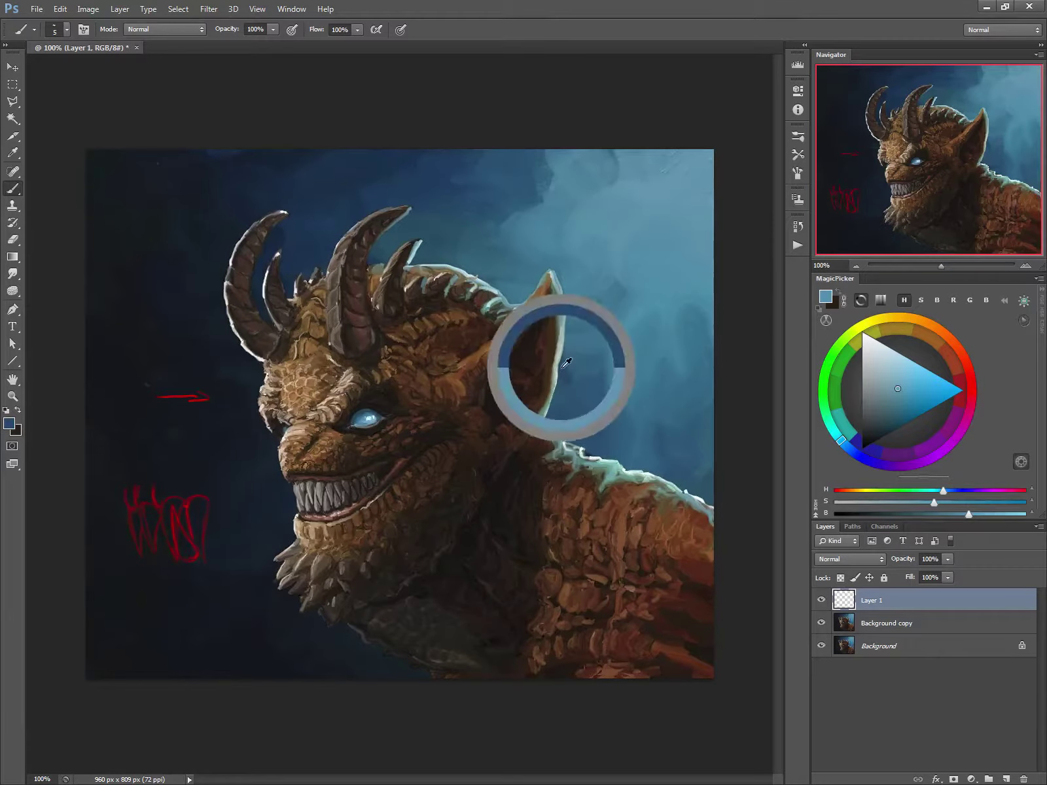
{"action": "key", "text": "bracketright"}
{"action": "mouse_move", "coordinate": [571, 344]}
{"action": "left_mouse_down"}
{"action": "mouse_move", "coordinate": [555, 429]}
{"action": "mouse_move", "coordinate": [568, 402]}
{"action": "mouse_move", "coordinate": [568, 423]}
{"action": "left_mouse_up"}
Step: Enlarge the brush to 20 px, sample a darker blue above the head and paint it along the ear's upper outer edge
{"action": "key", "text": "bracketright"}
{"action": "key", "text": "bracketright"}
{"action": "key", "text": "bracketright"}
{"action": "left_click", "coordinate": [444, 226], "text": "alt"}
{"action": "key", "text": "bracketright"}
{"action": "key", "text": "bracketright"}
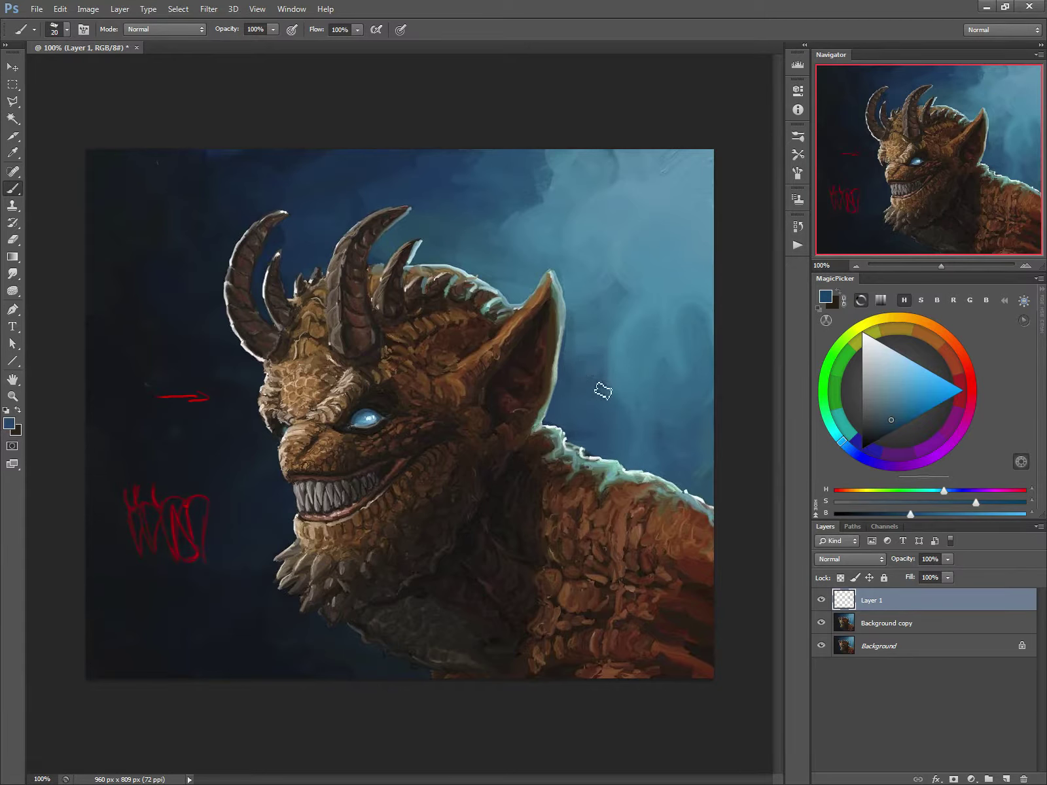
{"action": "left_click_drag", "start_coordinate": [564, 327], "coordinate": [559, 278]}
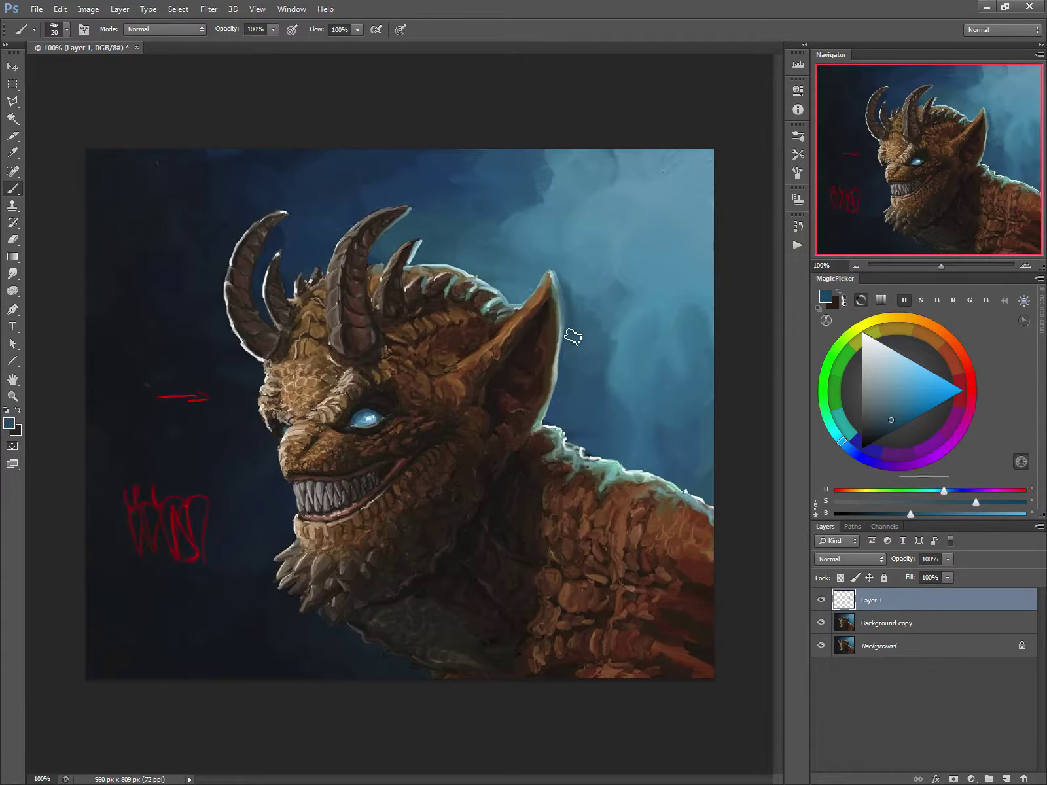
Step: Thin the ear's rim light with sampled dark brown using a 7 px brush, and clean up the adjoining background with sampled blues
{"action": "left_click", "coordinate": [560, 306], "text": "alt"}
{"action": "key", "text": "bracketleft"}
{"action": "key", "text": "bracketleft"}
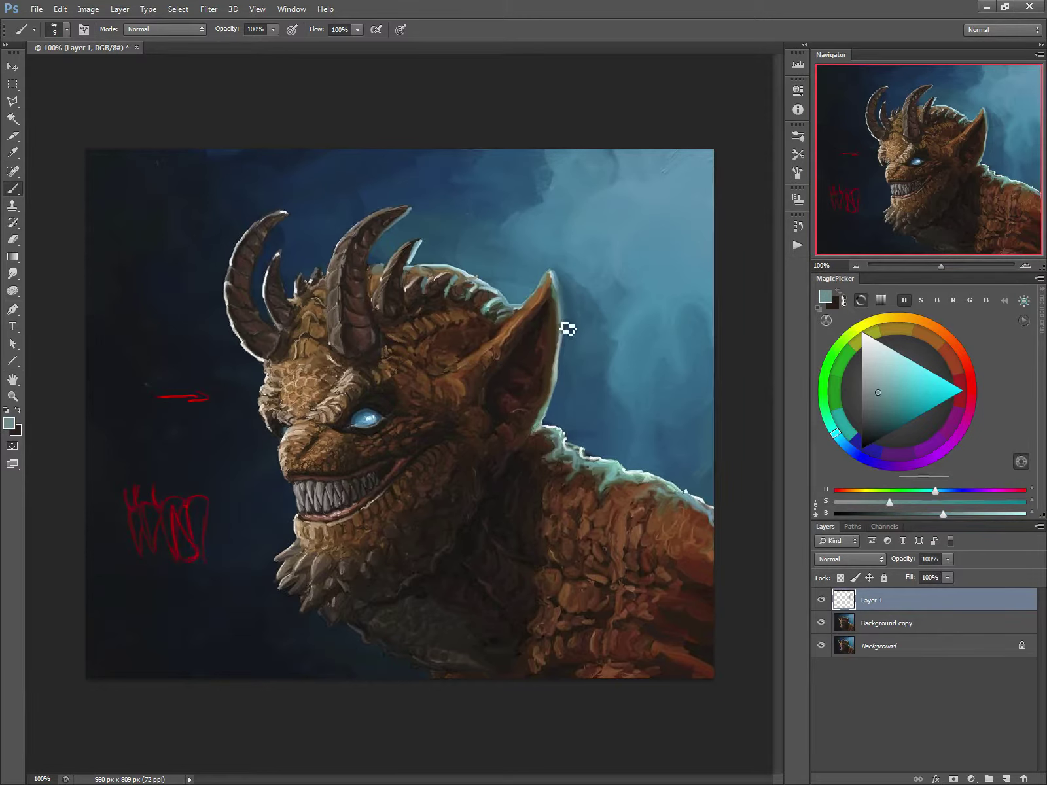
{"action": "key", "text": "bracketleft"}
{"action": "key", "text": "bracketleft"}
{"action": "left_click", "coordinate": [553, 293], "text": "alt"}
{"action": "mouse_move", "coordinate": [555, 295]}
{"action": "left_mouse_down"}
{"action": "mouse_move", "coordinate": [566, 332]}
{"action": "mouse_move", "coordinate": [552, 409]}
{"action": "left_mouse_up"}
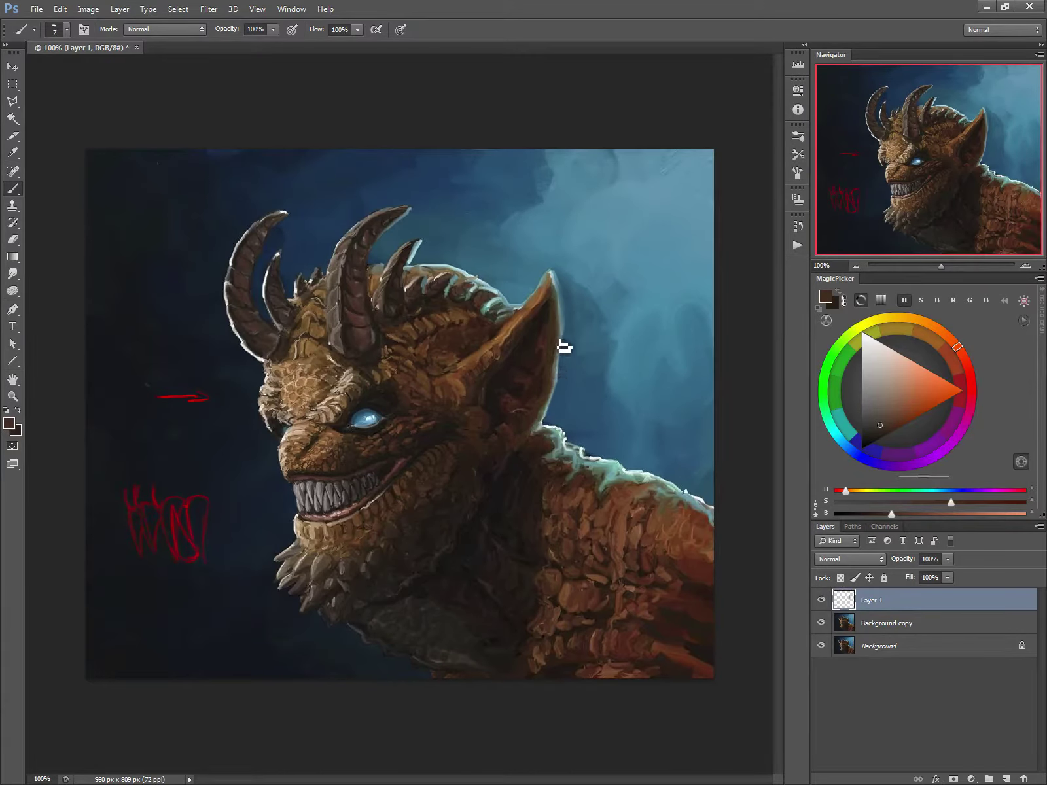
{"action": "left_click", "coordinate": [560, 280], "text": "alt"}
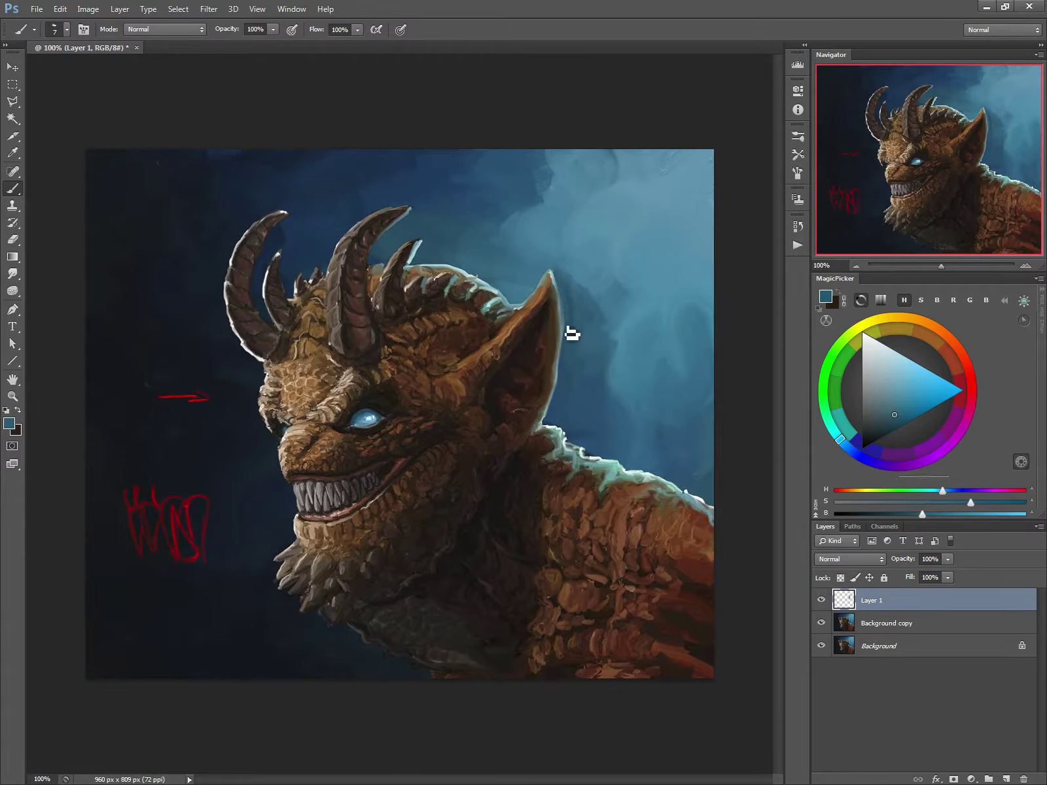
{"action": "left_click", "coordinate": [572, 299], "text": "alt"}
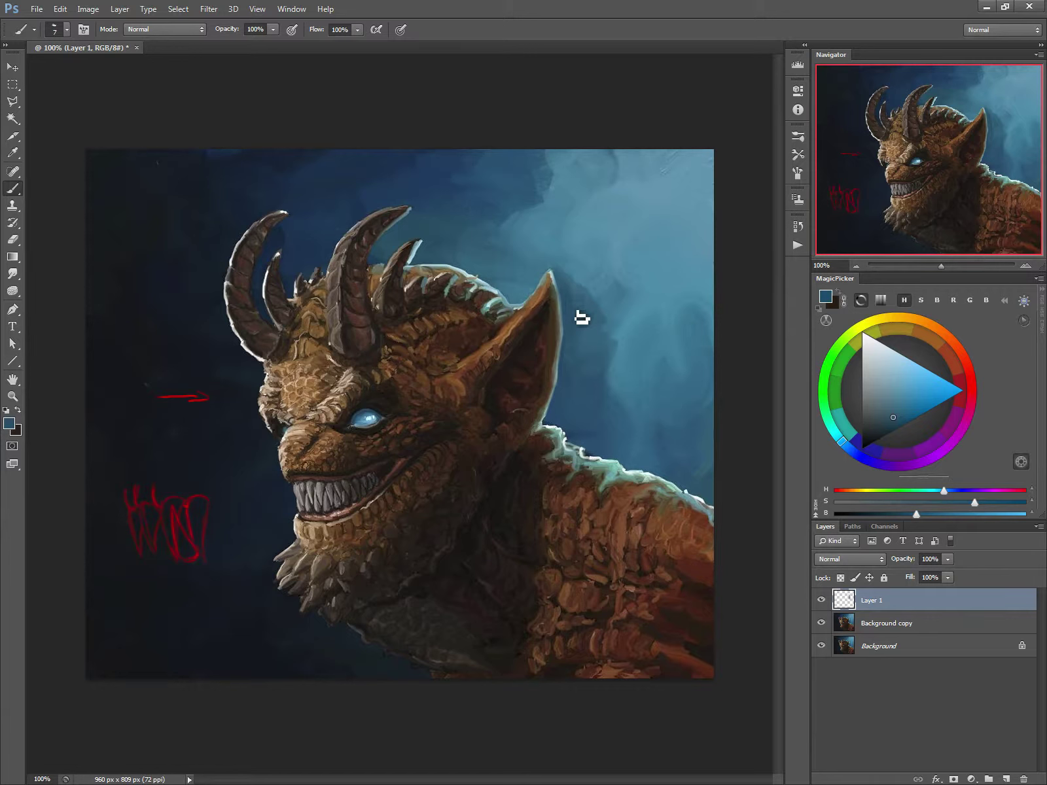
Step: Tone down the shoulder's white rim light with teal and dark brown tones sampled from the shoulder
{"action": "left_click", "coordinate": [563, 440], "text": "alt"}
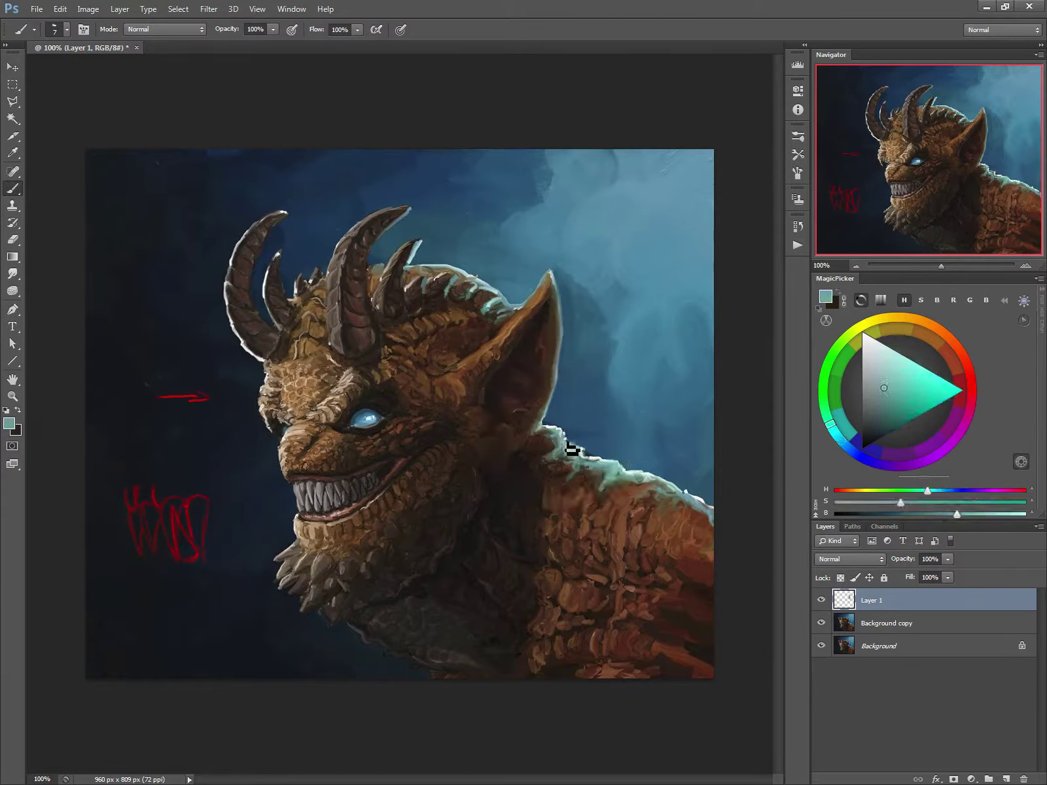
{"action": "left_click", "coordinate": [553, 438], "text": "alt"}
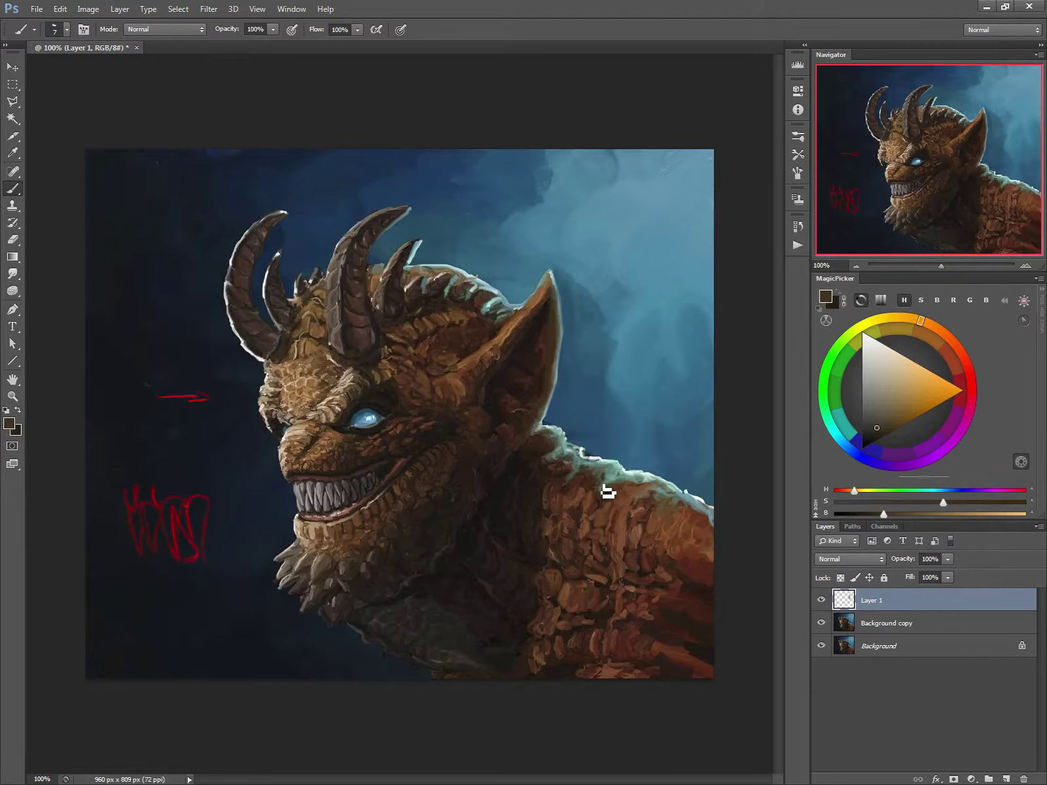
{"action": "left_click", "coordinate": [596, 480], "text": "alt"}
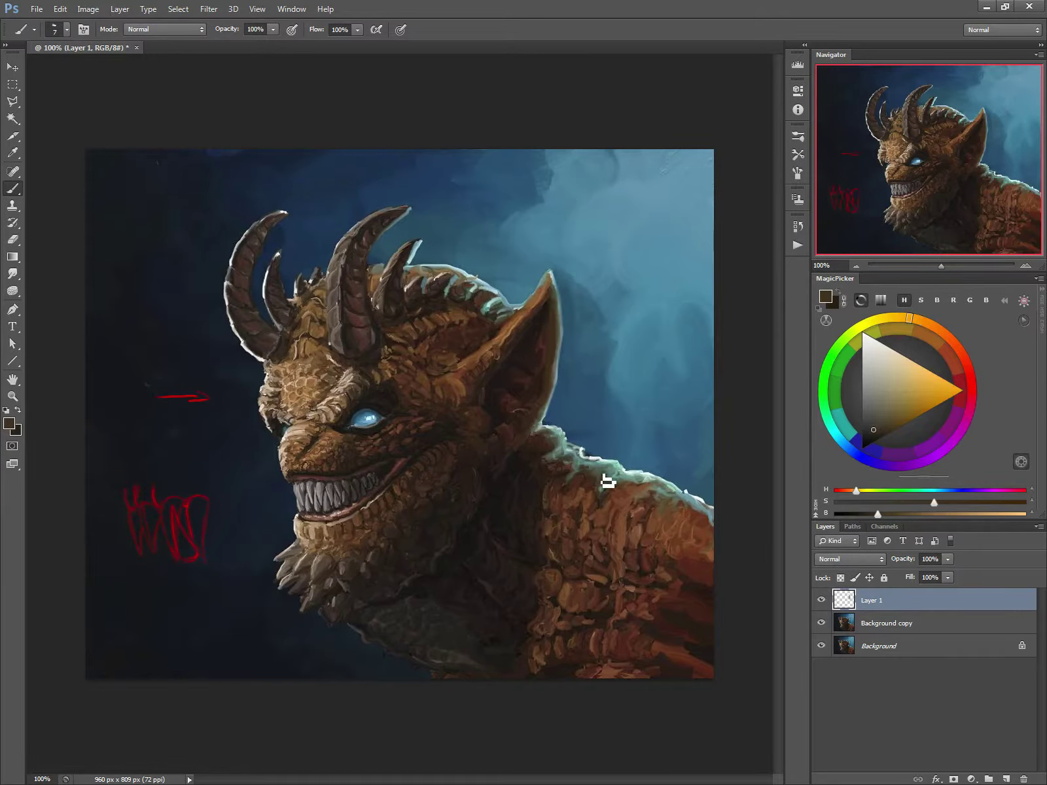
{"action": "left_click", "coordinate": [608, 482], "text": "alt"}
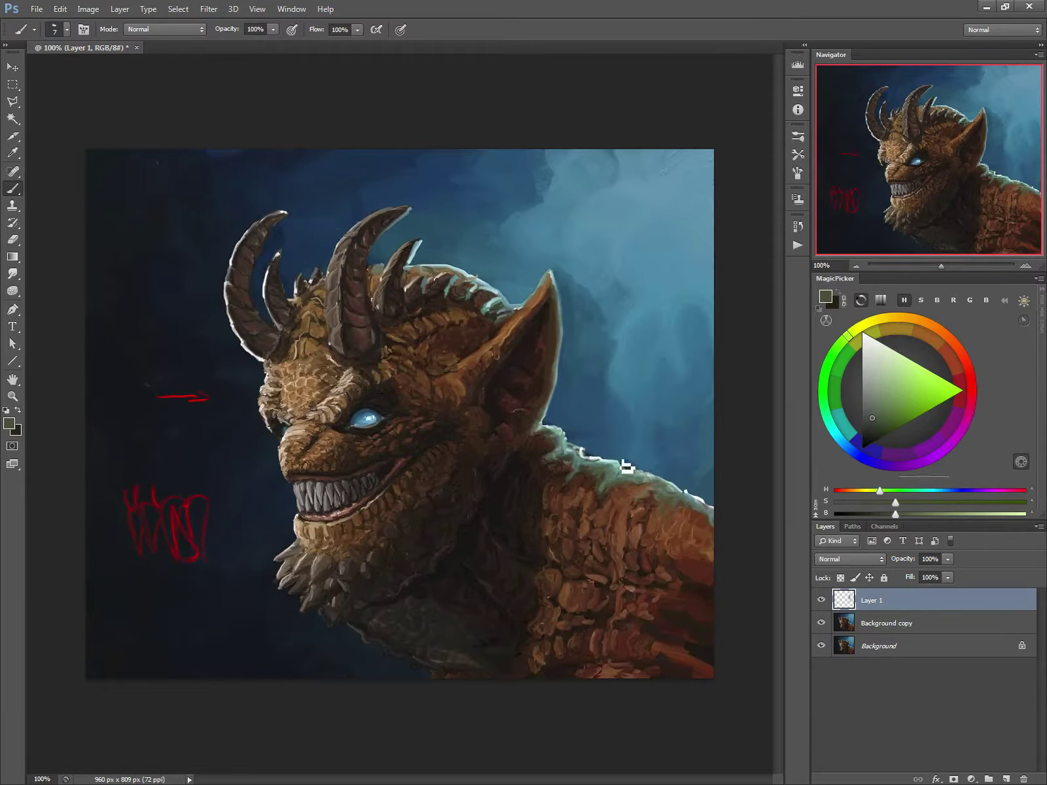
{"action": "left_click", "coordinate": [622, 464], "text": "alt"}
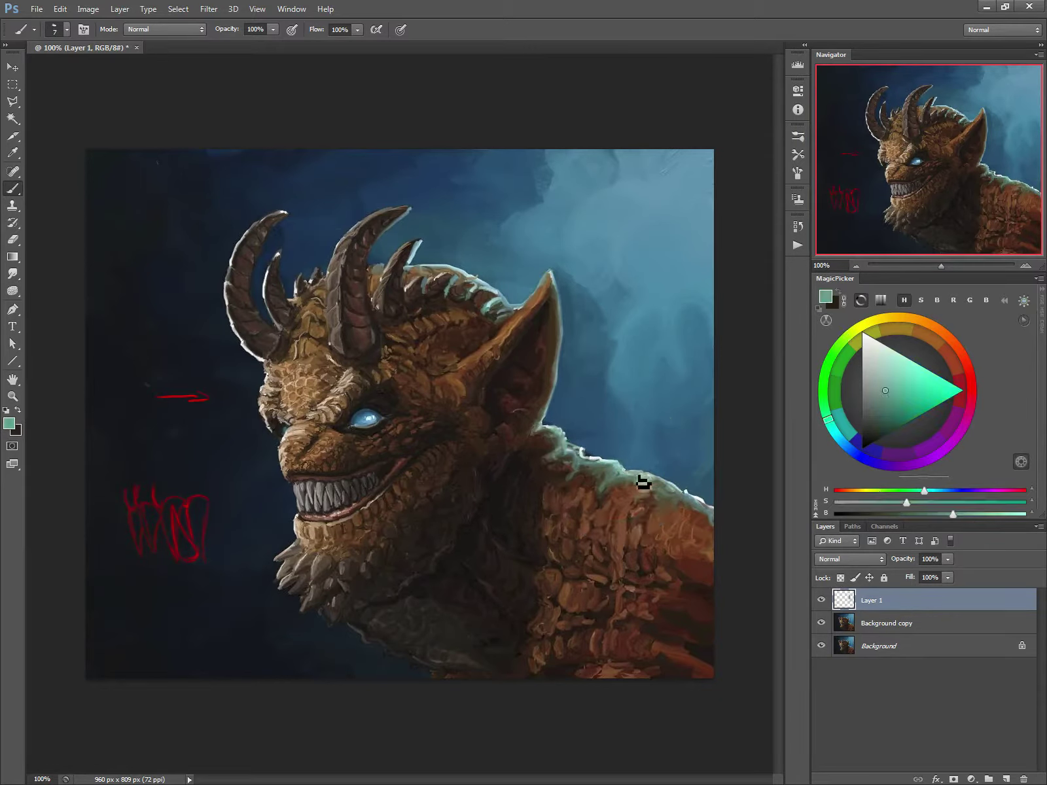
{"action": "left_click_drag", "start_coordinate": [638, 488], "coordinate": [725, 510]}
{"action": "mouse_move", "coordinate": [584, 460]}
{"action": "left_mouse_down"}
{"action": "mouse_move", "coordinate": [624, 474]}
{"action": "mouse_move", "coordinate": [595, 468]}
{"action": "mouse_move", "coordinate": [533, 416]}
{"action": "left_mouse_up"}
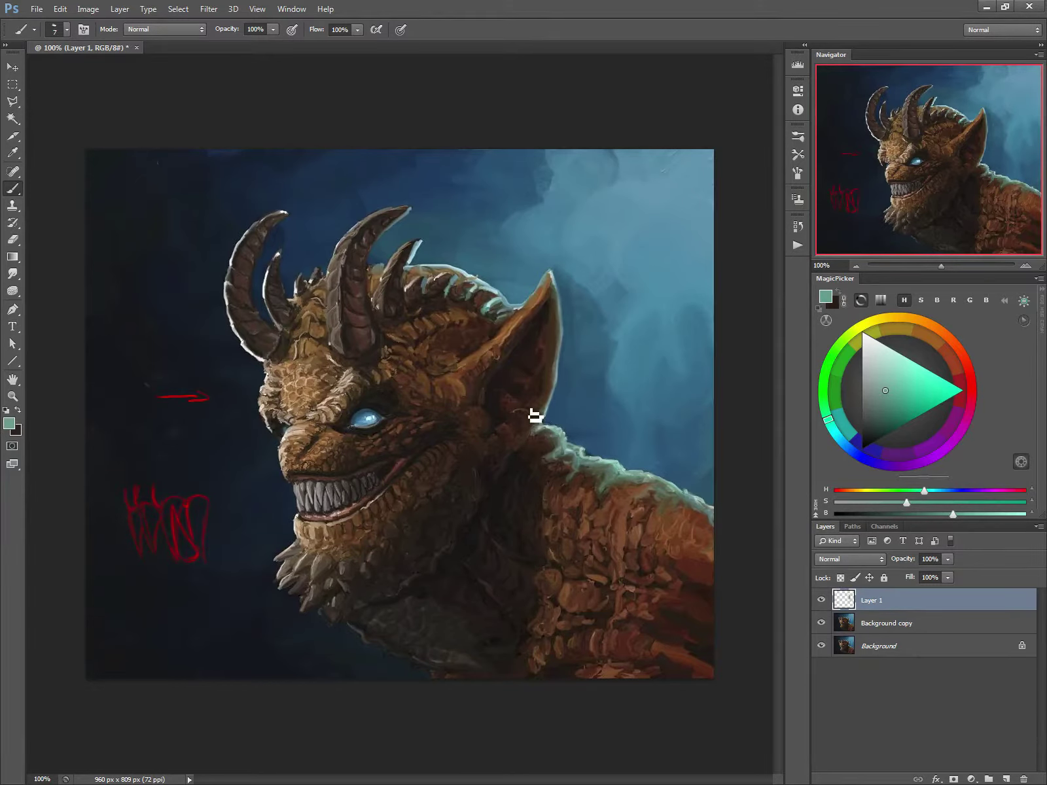
Step: Blend the shoulder's rim light into the skin with sampled grey-green and brown, enlarging the brush to 15 px
{"action": "left_click", "coordinate": [555, 433], "text": "alt"}
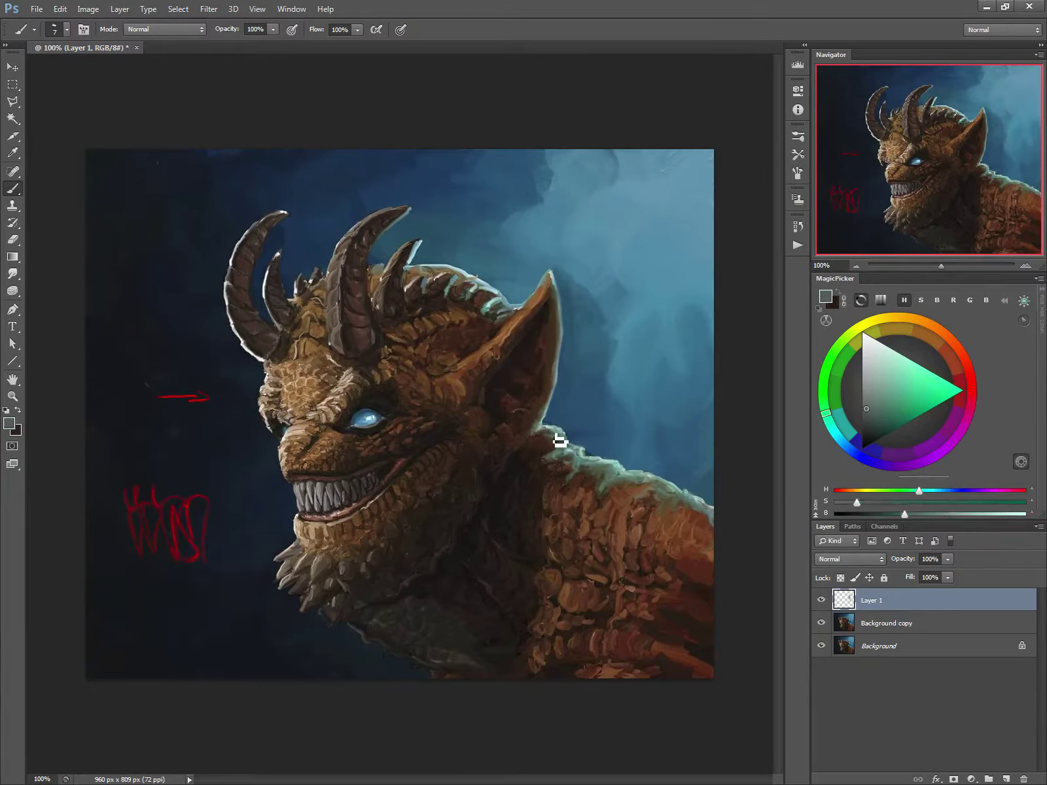
{"action": "key", "text": "bracketright"}
{"action": "key", "text": "bracketright"}
{"action": "key", "text": "bracketright"}
{"action": "left_click", "coordinate": [591, 475], "text": "alt"}
{"action": "key", "text": "bracketright"}
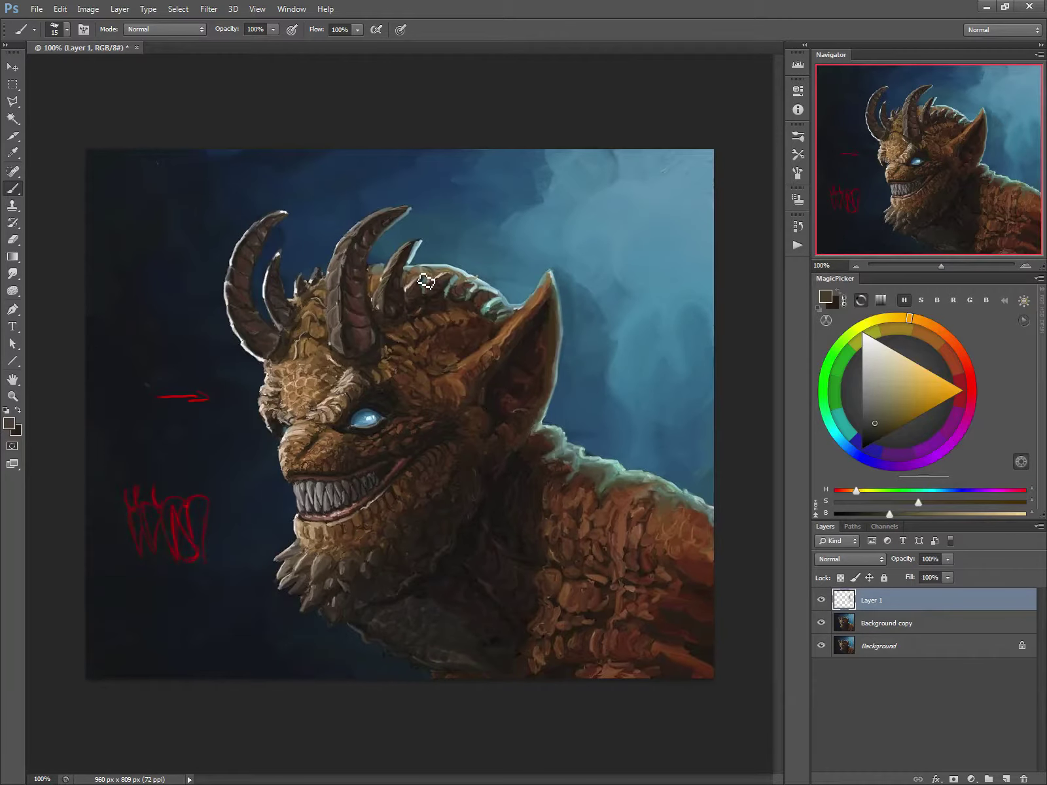
Step: Cover the white highlight on the small rear horn's tip with sampled background blue, using a smaller brush
{"action": "left_click", "coordinate": [424, 245], "text": "alt"}
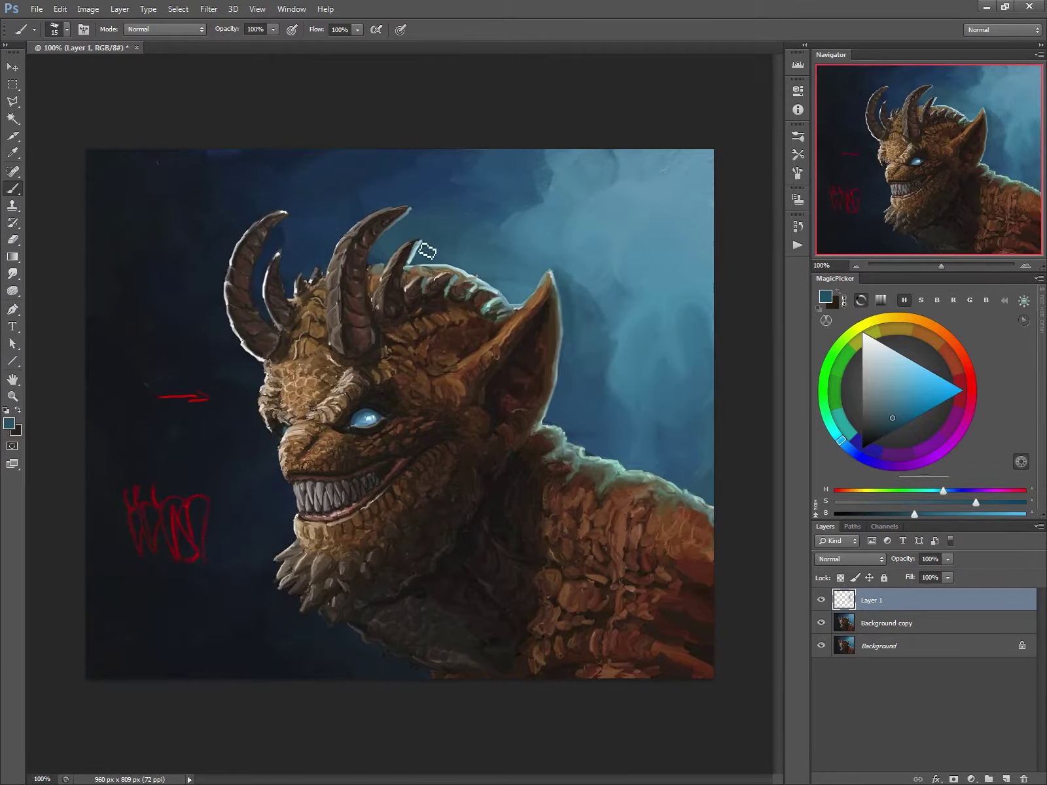
{"action": "key", "text": "bracketleft"}
{"action": "key", "text": "bracketleft"}
{"action": "key", "text": "bracketleft"}
{"action": "left_click", "coordinate": [419, 252], "text": "alt"}
Step: Refine the rim light on the top of the head and the small rear horn with pale teal from the shoulder and dark brown
{"action": "left_click", "coordinate": [589, 447], "text": "alt"}
{"action": "key", "text": "bracketleft"}
{"action": "key", "text": "bracketleft"}
{"action": "key", "text": "bracketleft"}
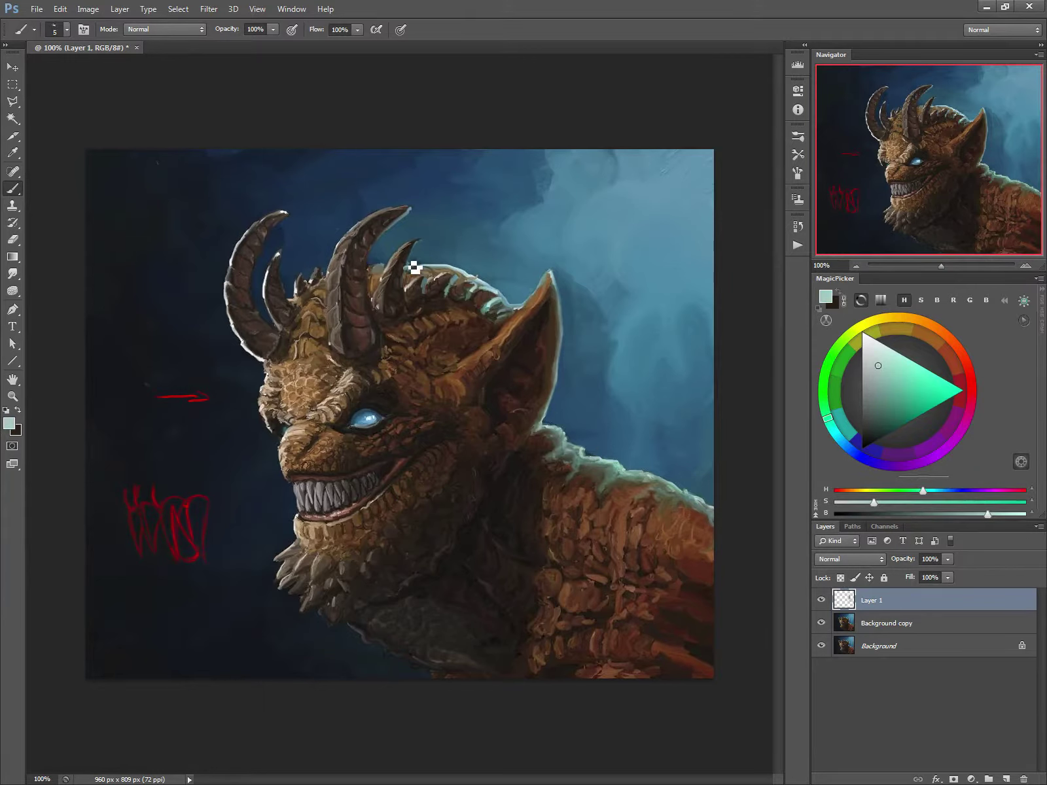
{"action": "key", "text": "bracketleft"}
{"action": "left_click", "coordinate": [402, 250], "text": "alt"}
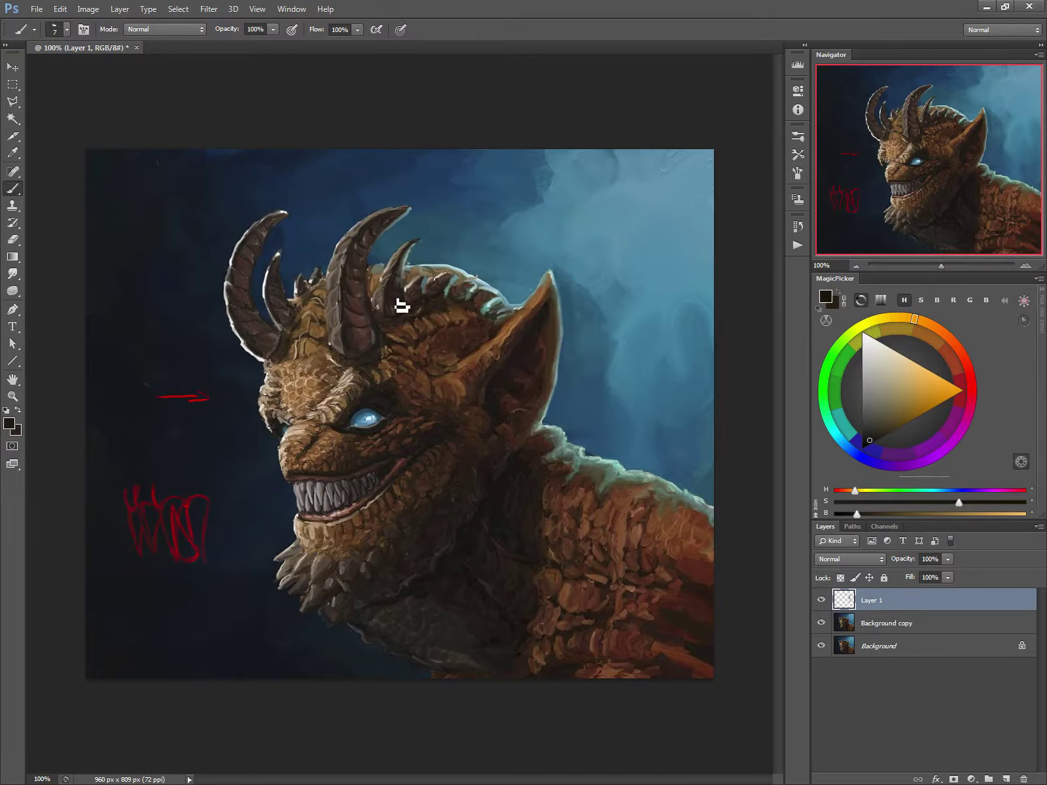
{"action": "key", "text": "alt"}
Step: Soften the large central horn's tip and back edge with sampled dark and grey-blue tones, reducing the brush to 4 px
{"action": "left_click", "coordinate": [401, 212], "text": "alt"}
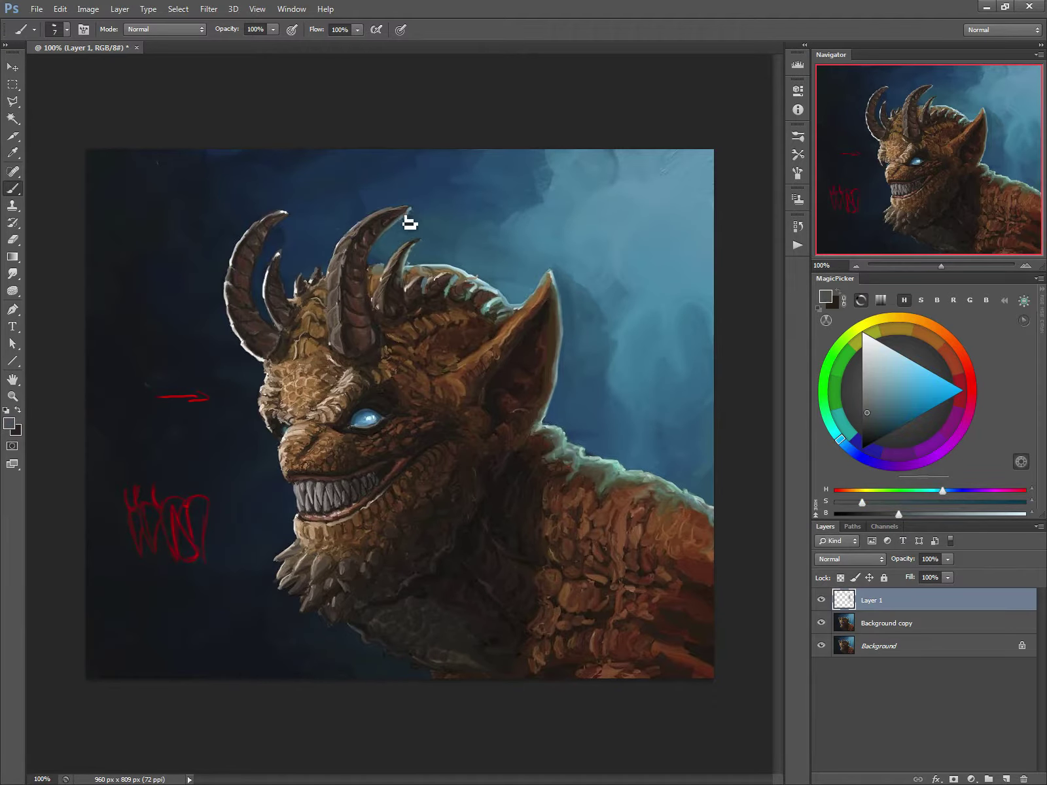
{"action": "left_click", "coordinate": [390, 208], "text": "alt"}
{"action": "key", "text": "bracketleft"}
{"action": "key", "text": "bracketleft"}
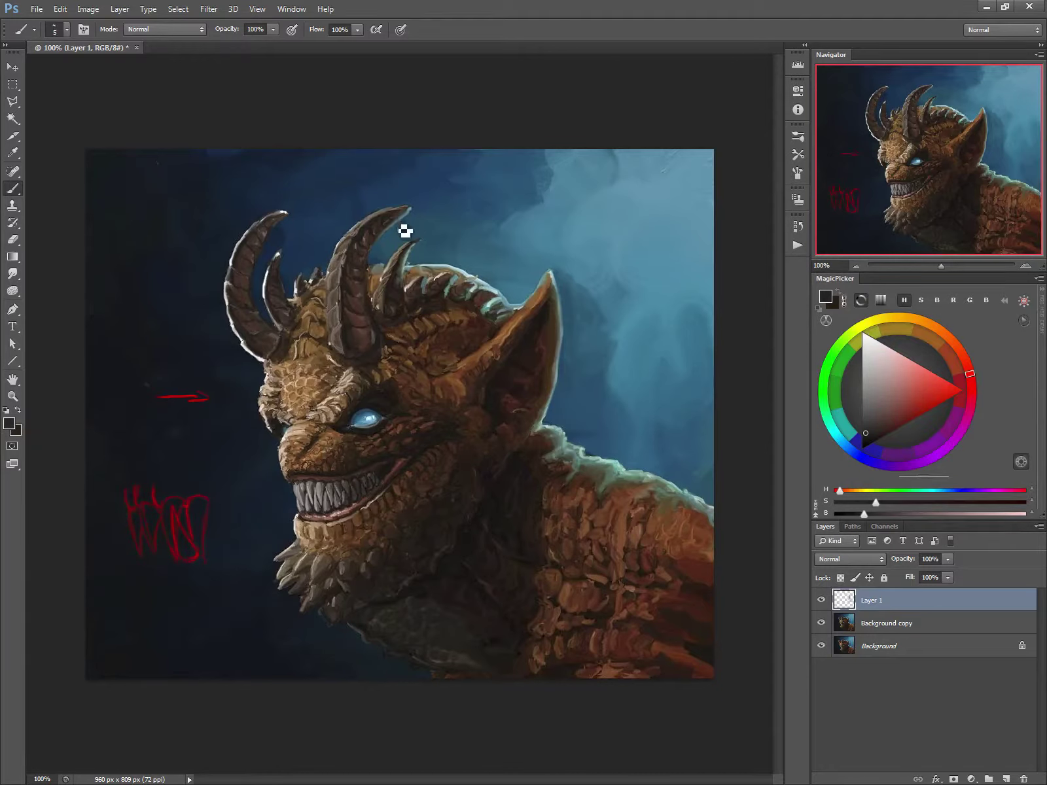
{"action": "key", "text": "bracketleft"}
{"action": "left_click", "coordinate": [396, 221], "text": "alt"}
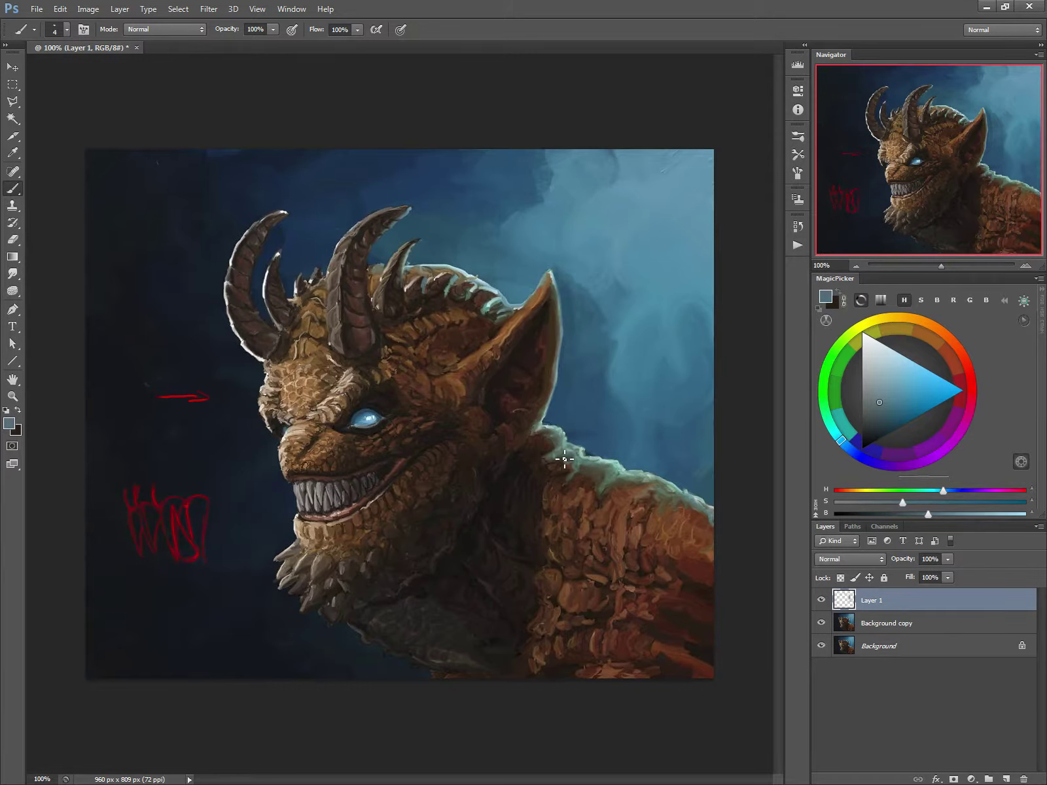
Step: Rework the front horn's outer edge with pale grey highlights, and shade it with sampled dark brown using a 7 px brush
{"action": "left_click", "coordinate": [246, 345], "text": "alt"}
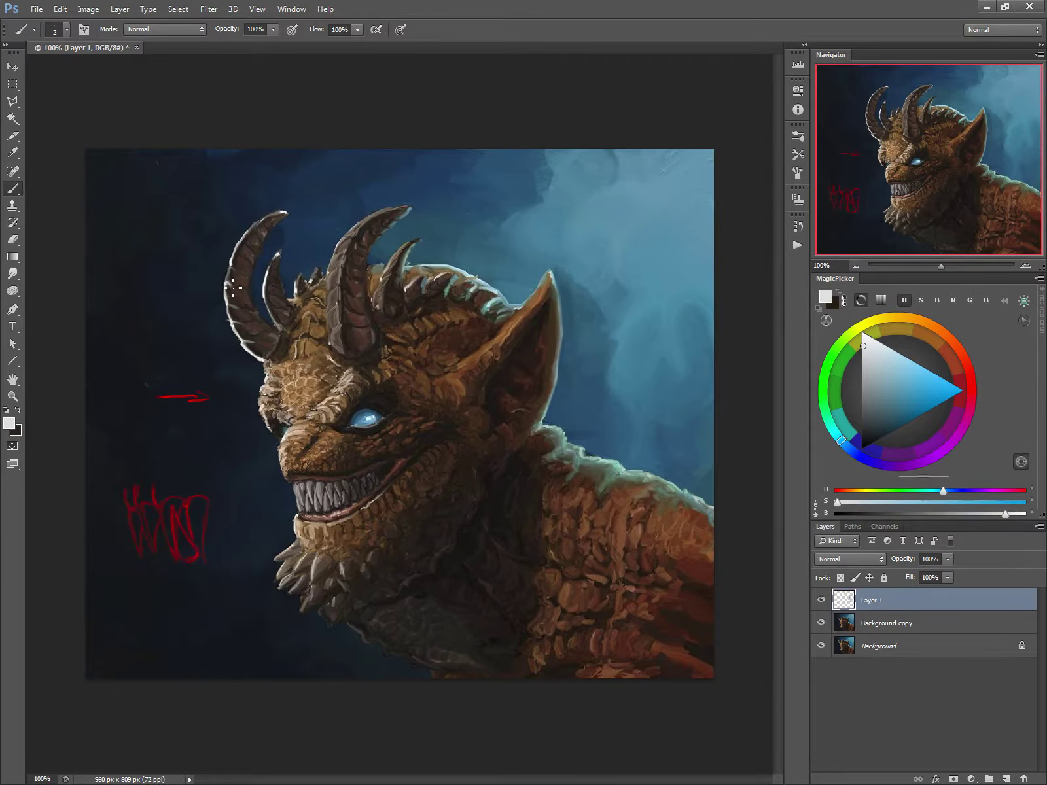
{"action": "key", "text": "bracketright"}
{"action": "key", "text": "bracketright"}
{"action": "key", "text": "bracketright"}
{"action": "key", "text": "bracketright"}
{"action": "key", "text": "bracketright"}
{"action": "left_click", "coordinate": [244, 325], "text": "alt"}
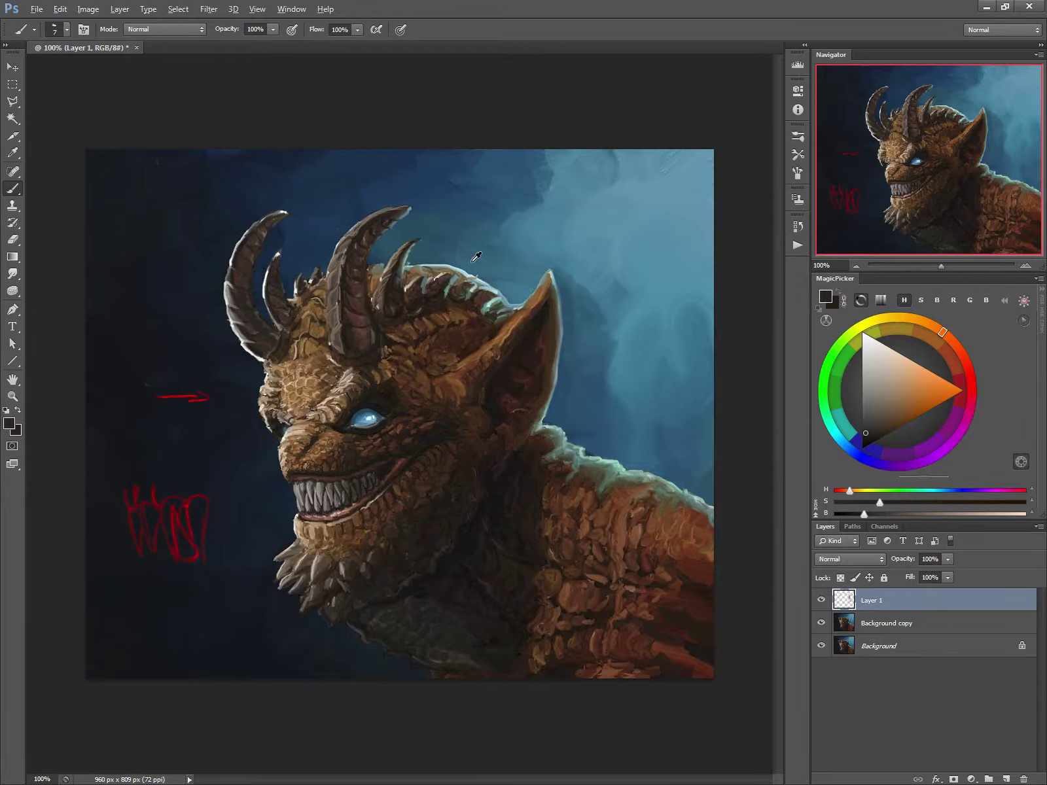
Step: Sample teal-green from the shoulder's rim and tint the front horn's edge with a 6 px brush
{"action": "left_click", "coordinate": [574, 438], "text": "alt"}
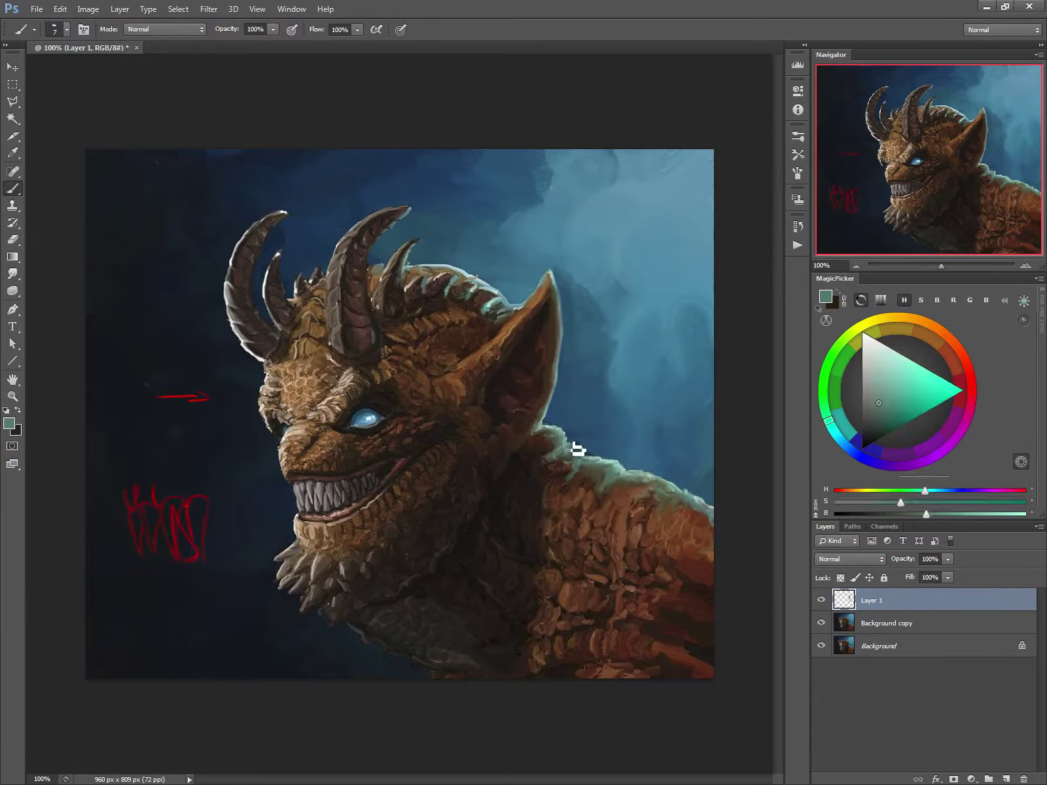
{"action": "key", "text": "bracketleft"}
{"action": "key", "text": "bracketleft"}
{"action": "key", "text": "bracketleft"}
{"action": "key", "text": "bracketright"}
{"action": "key", "text": "bracketright"}
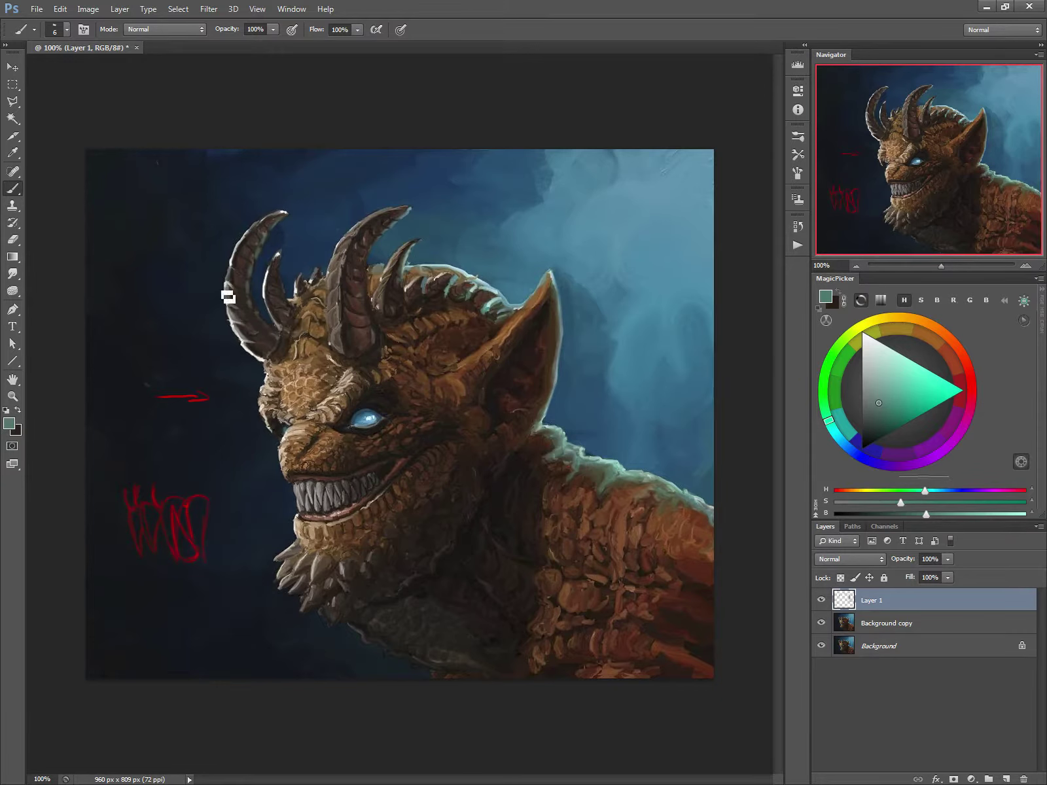
Step: Sample pale grey from the front horn and paint highlights down the large central horn's front side with an 8 px brush
{"action": "left_click", "coordinate": [249, 345], "text": "alt"}
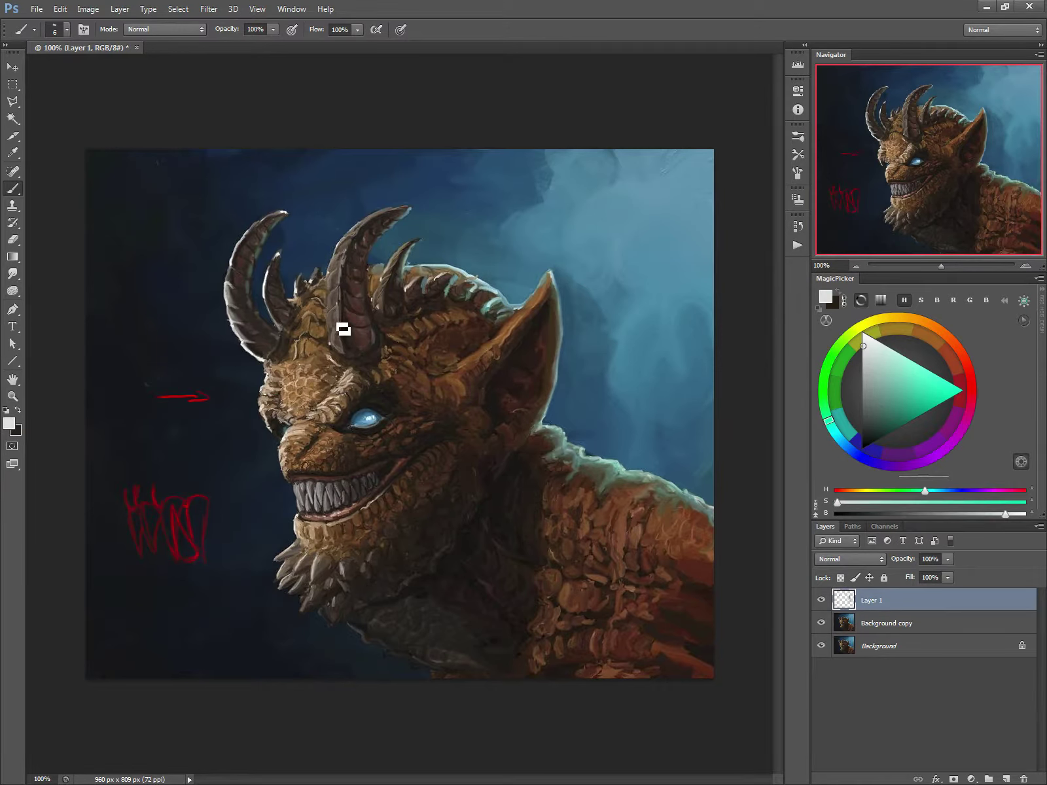
{"action": "key", "text": "bracketright"}
{"action": "key", "text": "bracketright"}
{"action": "mouse_move", "coordinate": [344, 304]}
{"action": "left_mouse_down"}
{"action": "mouse_move", "coordinate": [349, 247]}
{"action": "mouse_move", "coordinate": [341, 354]}
{"action": "left_mouse_up"}
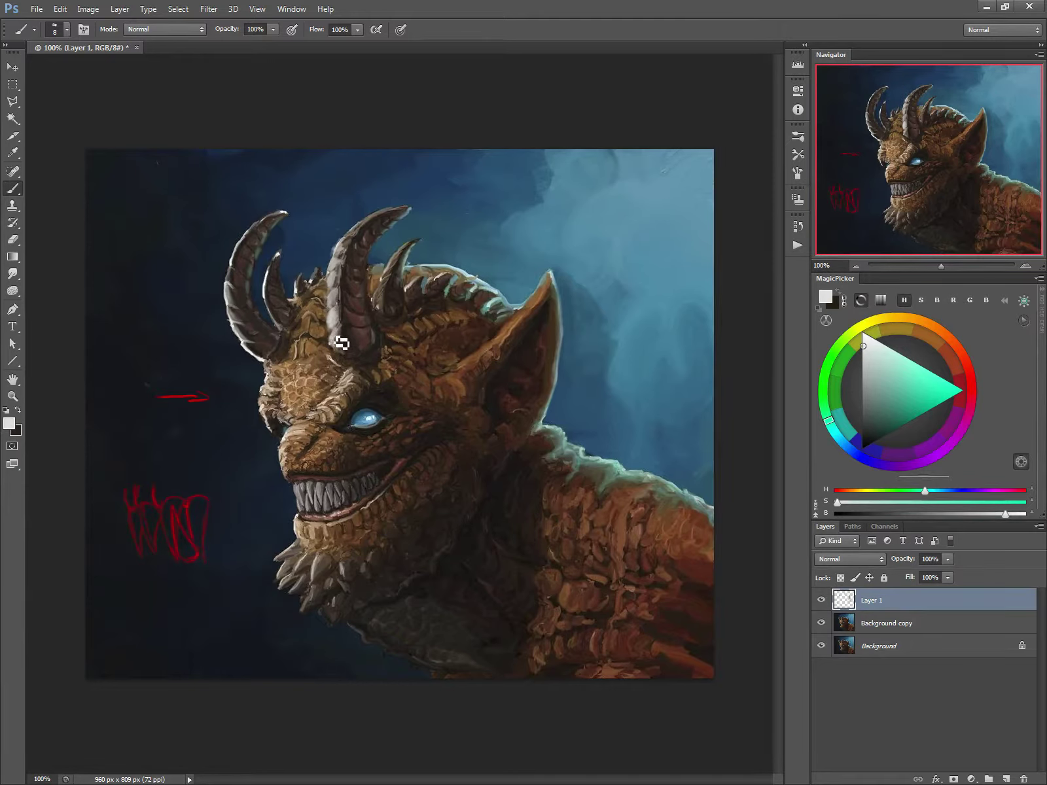
Step: Touch up the skin with tan sampled from the brow and a near-black tone sampled from the neck below the beard
{"action": "key", "text": "alt"}
{"action": "left_click", "coordinate": [294, 383], "text": "alt"}
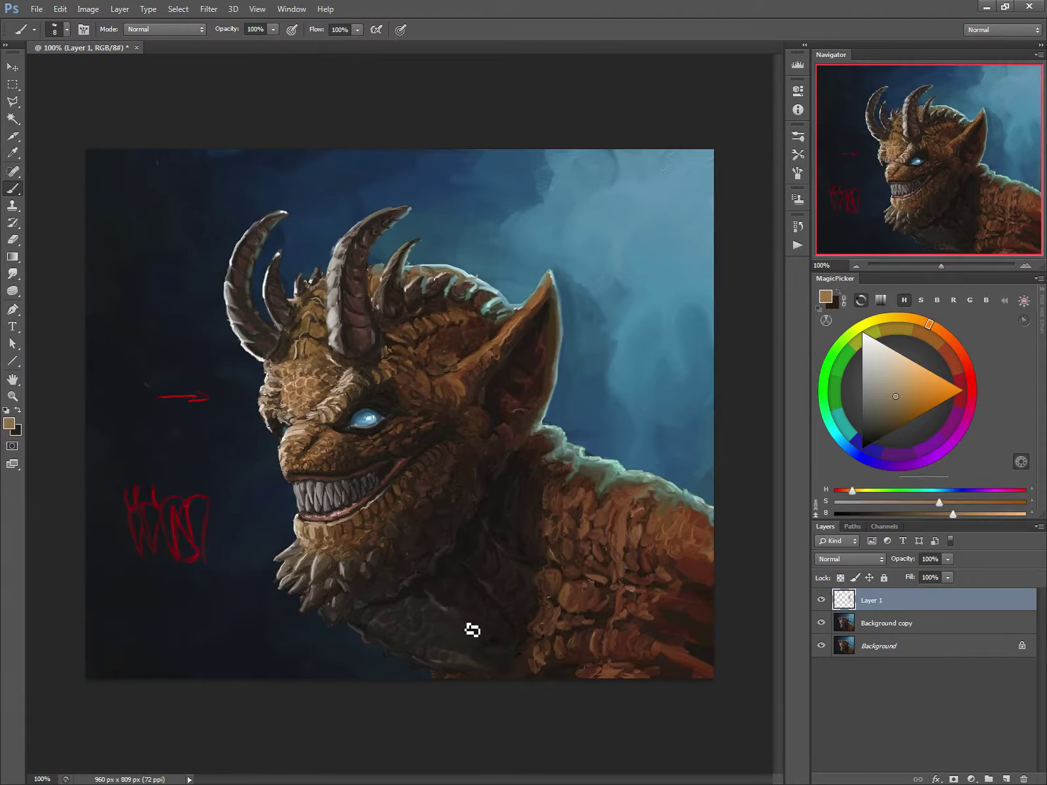
{"action": "mouse_move", "coordinate": [472, 631]}
{"action": "left_mouse_down"}
{"action": "mouse_move", "coordinate": [417, 596]}
{"action": "mouse_move", "coordinate": [471, 636]}
{"action": "left_mouse_up"}
{"action": "left_click", "coordinate": [422, 600], "text": "alt"}
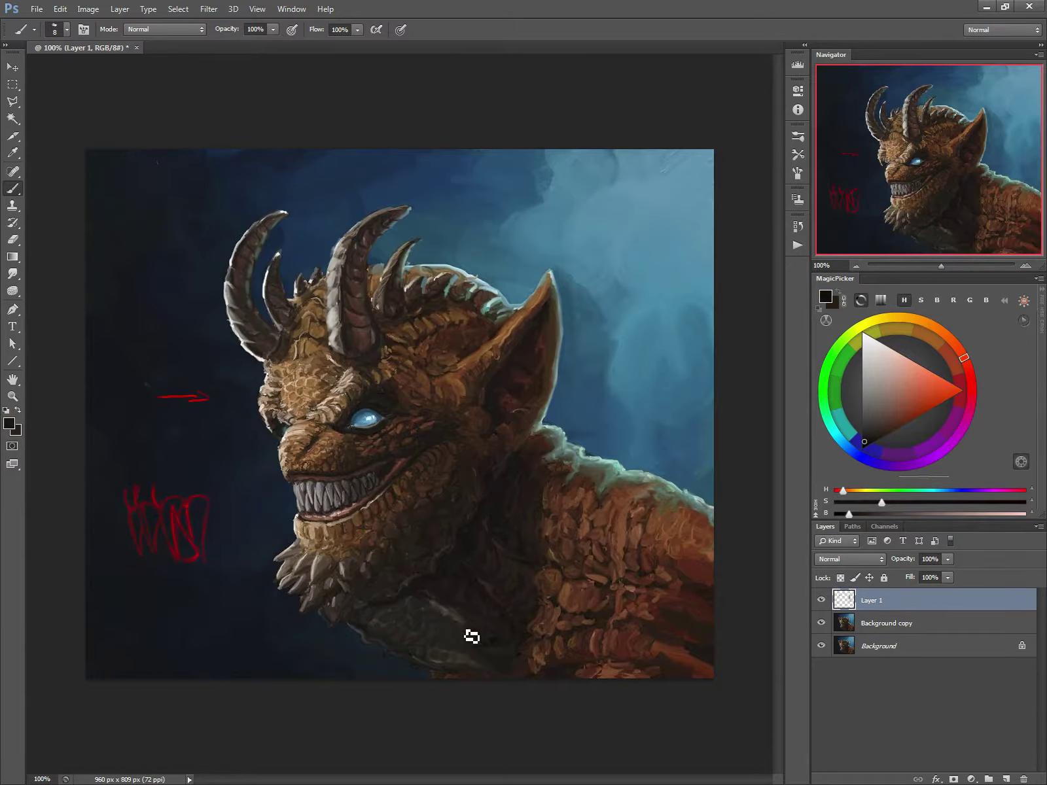